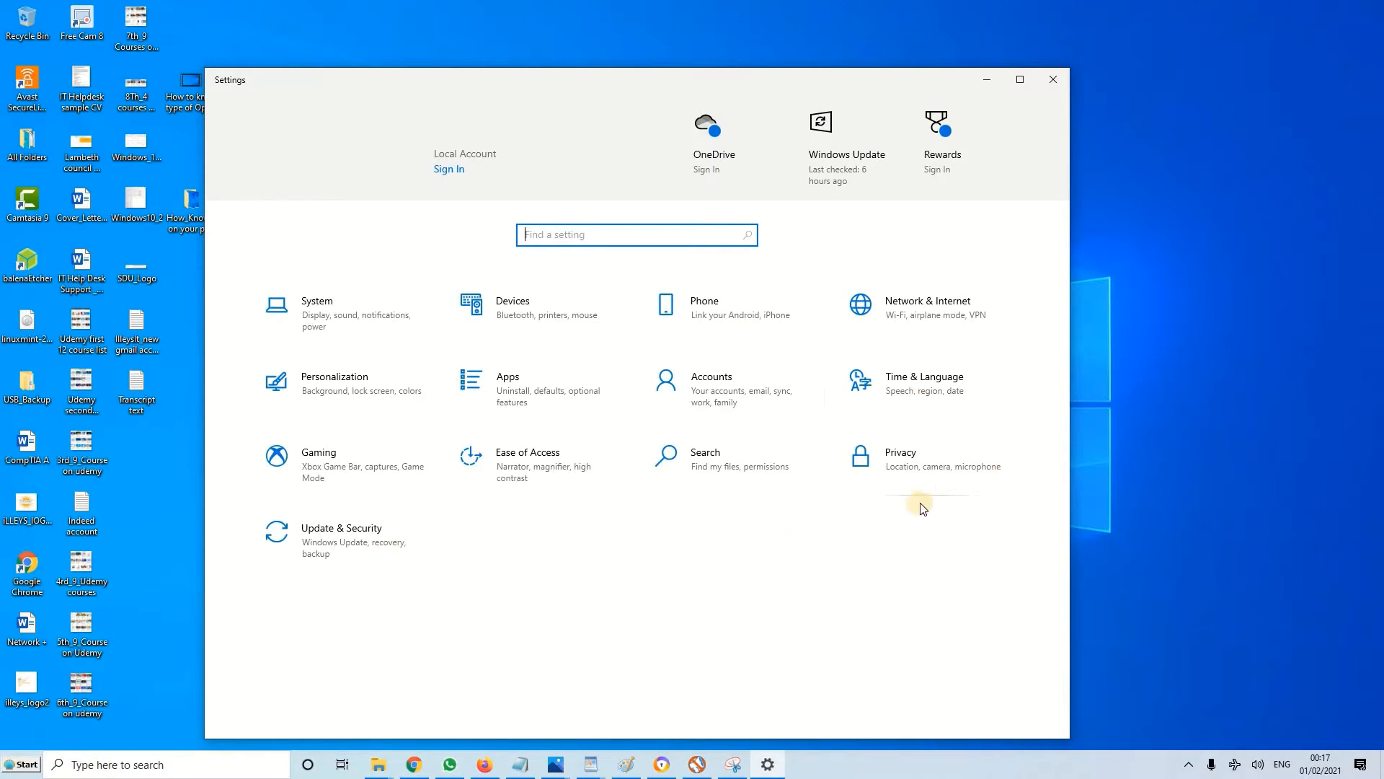
Open the General privacy options and switch the apps' advertising ID permission on and back off
{"action": "left_click", "coordinate": [906, 455]}
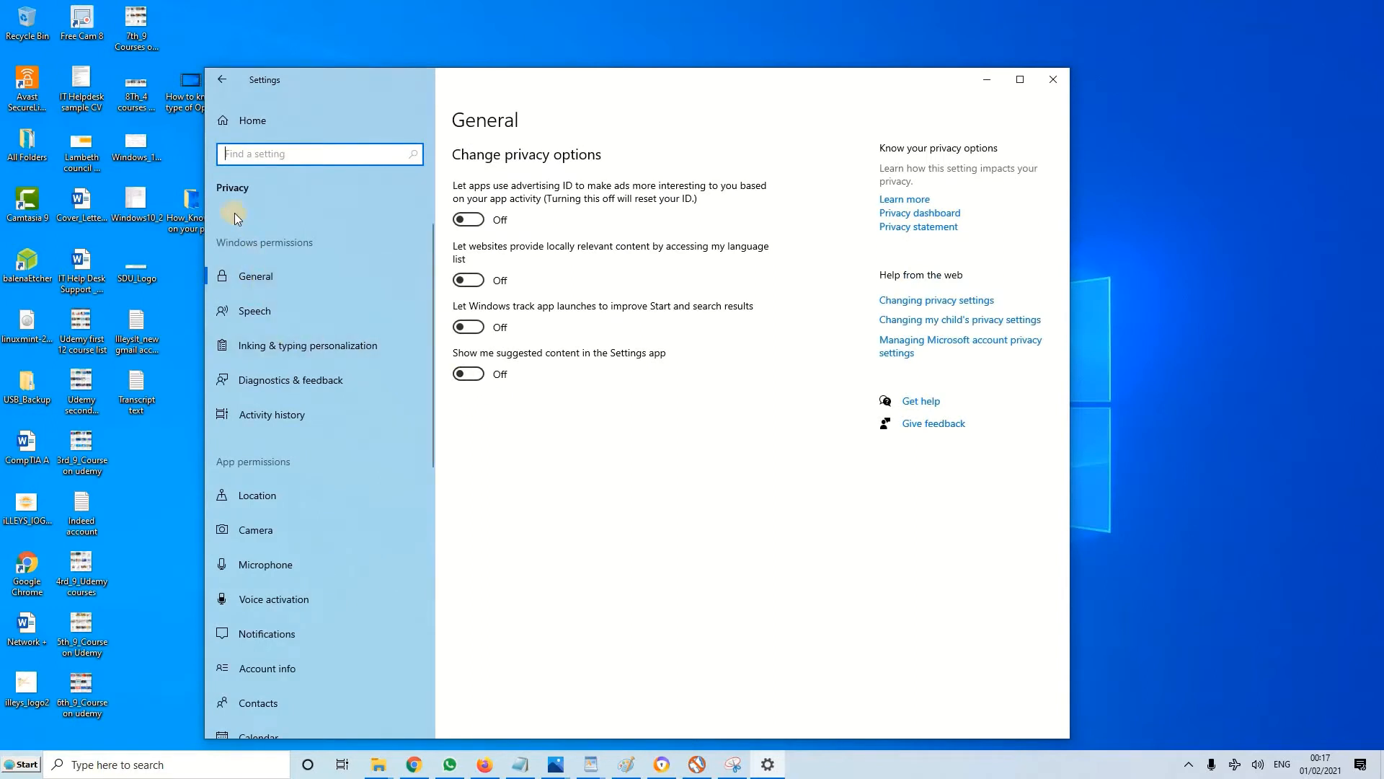
{"action": "left_click", "coordinate": [264, 281]}
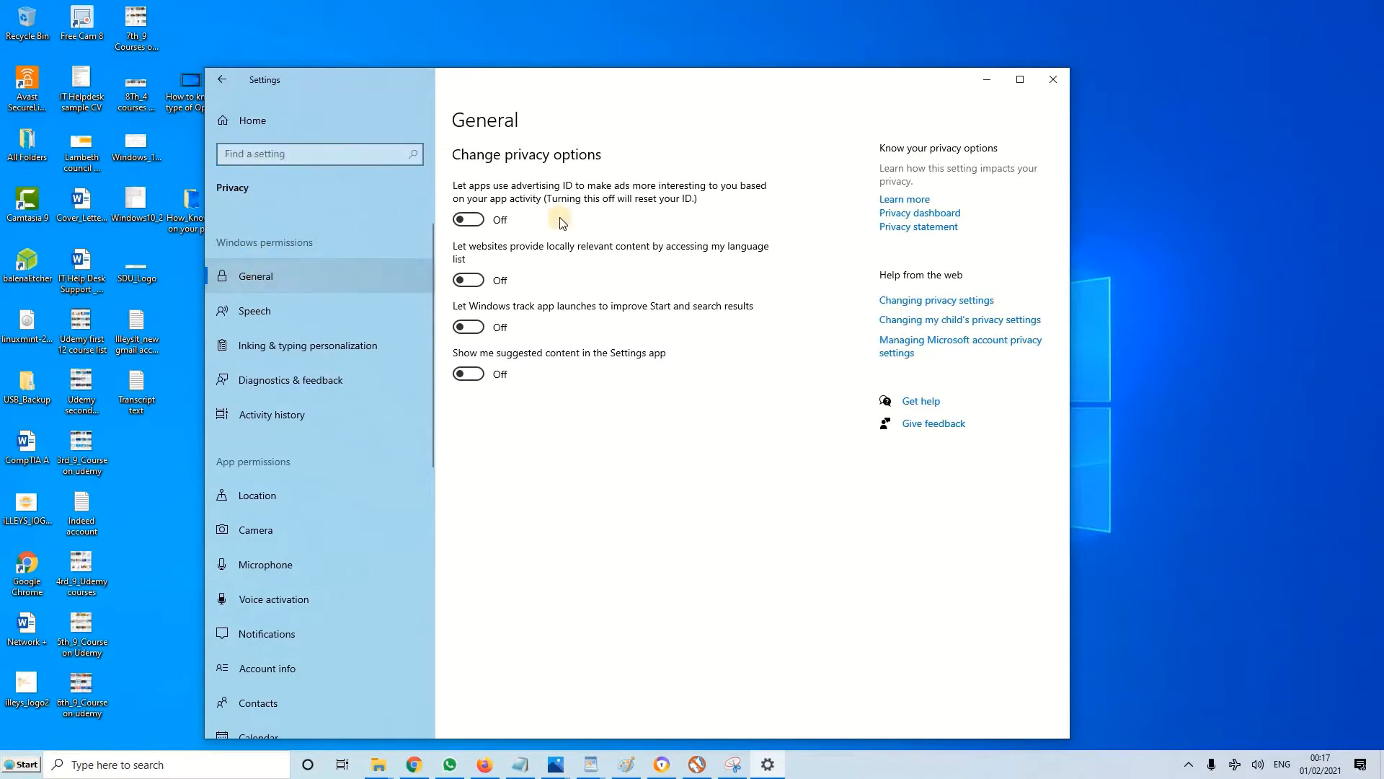
{"action": "left_click", "coordinate": [474, 220]}
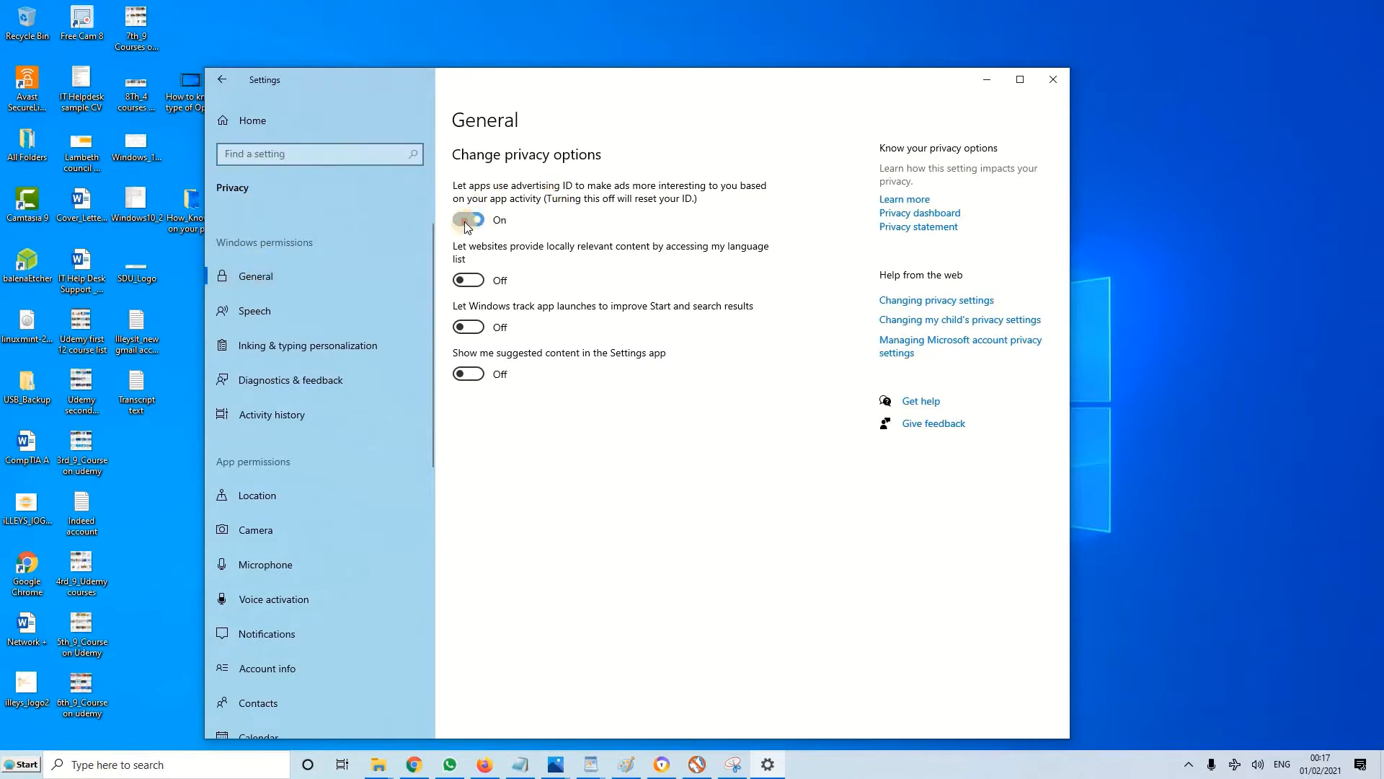
{"action": "left_click", "coordinate": [476, 221]}
Review the Speech, Inking & typing personalization, and Diagnostics & feedback privacy settings
{"action": "left_click", "coordinate": [255, 311]}
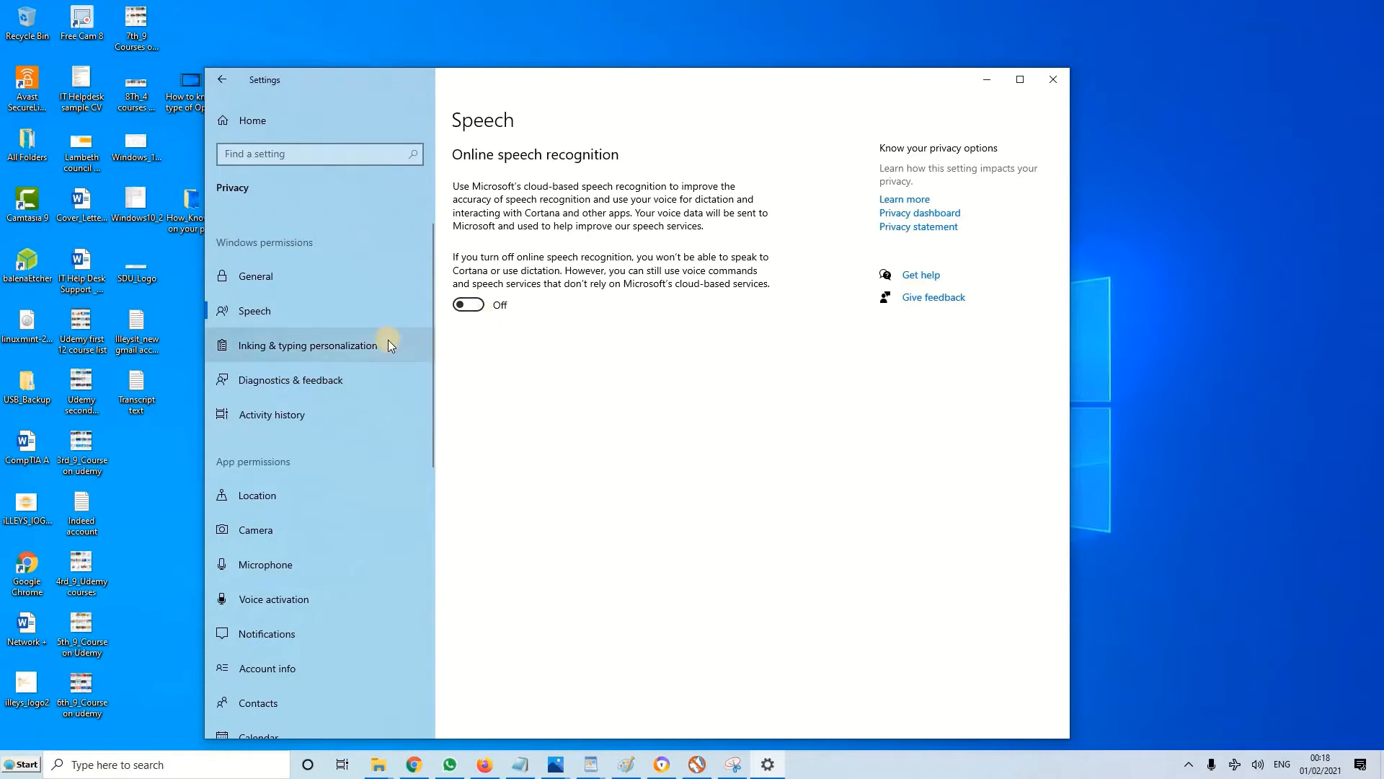
{"action": "left_click", "coordinate": [363, 348]}
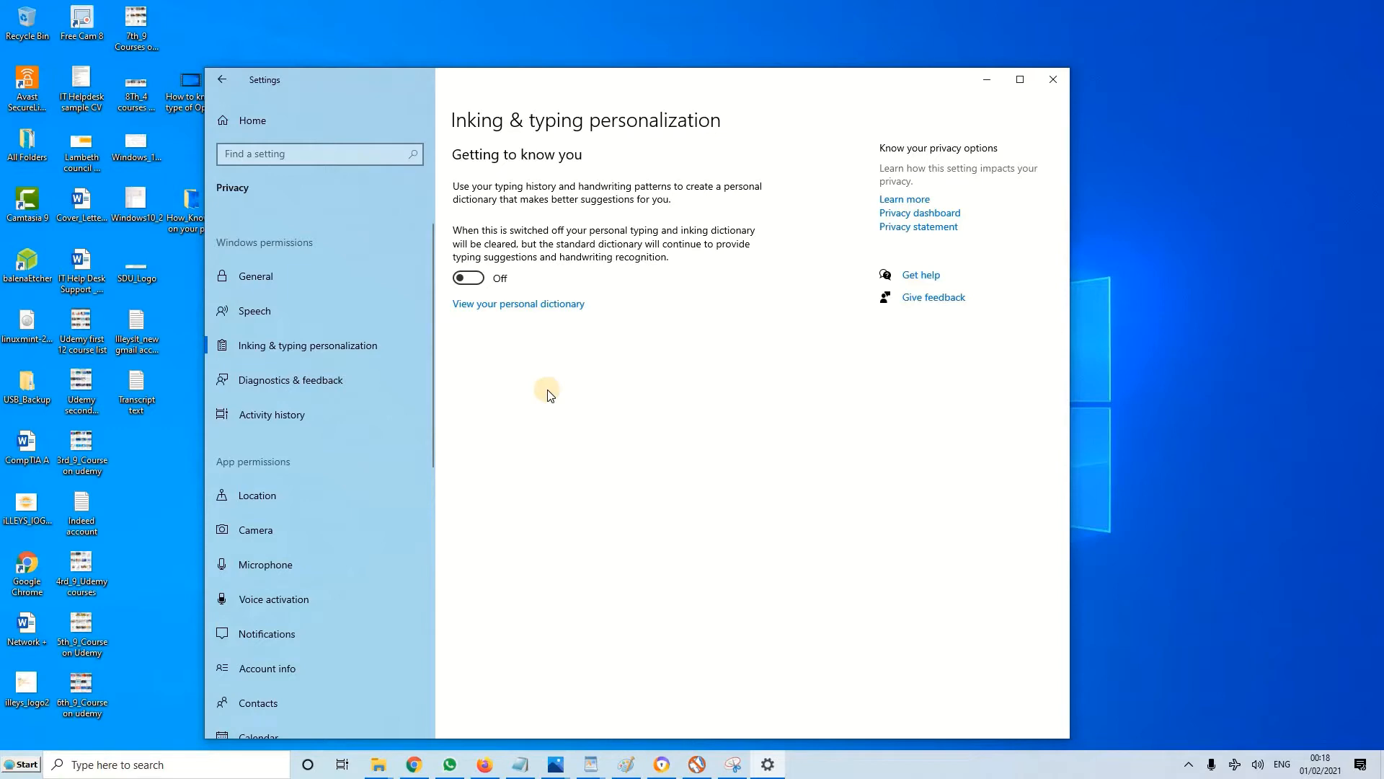
{"action": "left_click", "coordinate": [336, 379]}
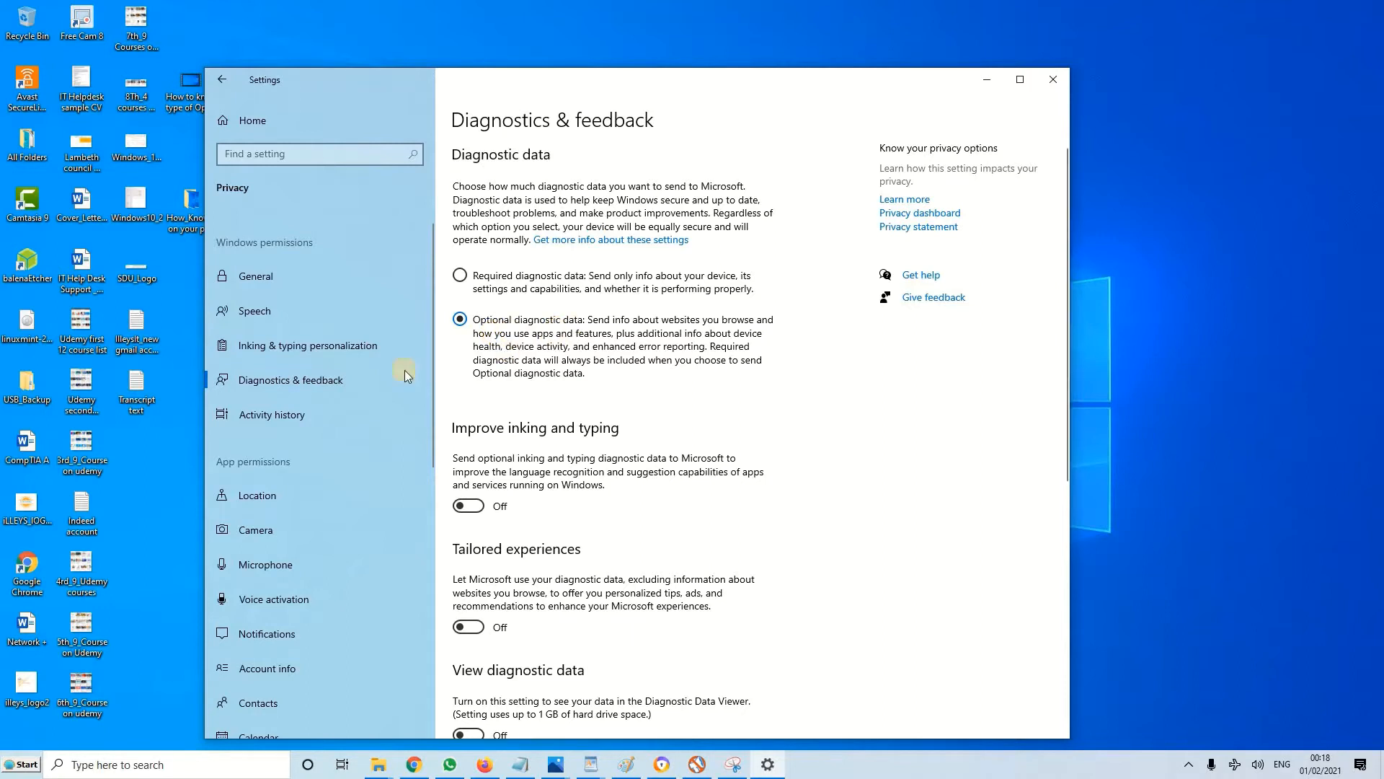
Stop storing activity history on this device and clear the existing activity history
{"action": "left_click", "coordinate": [331, 410]}
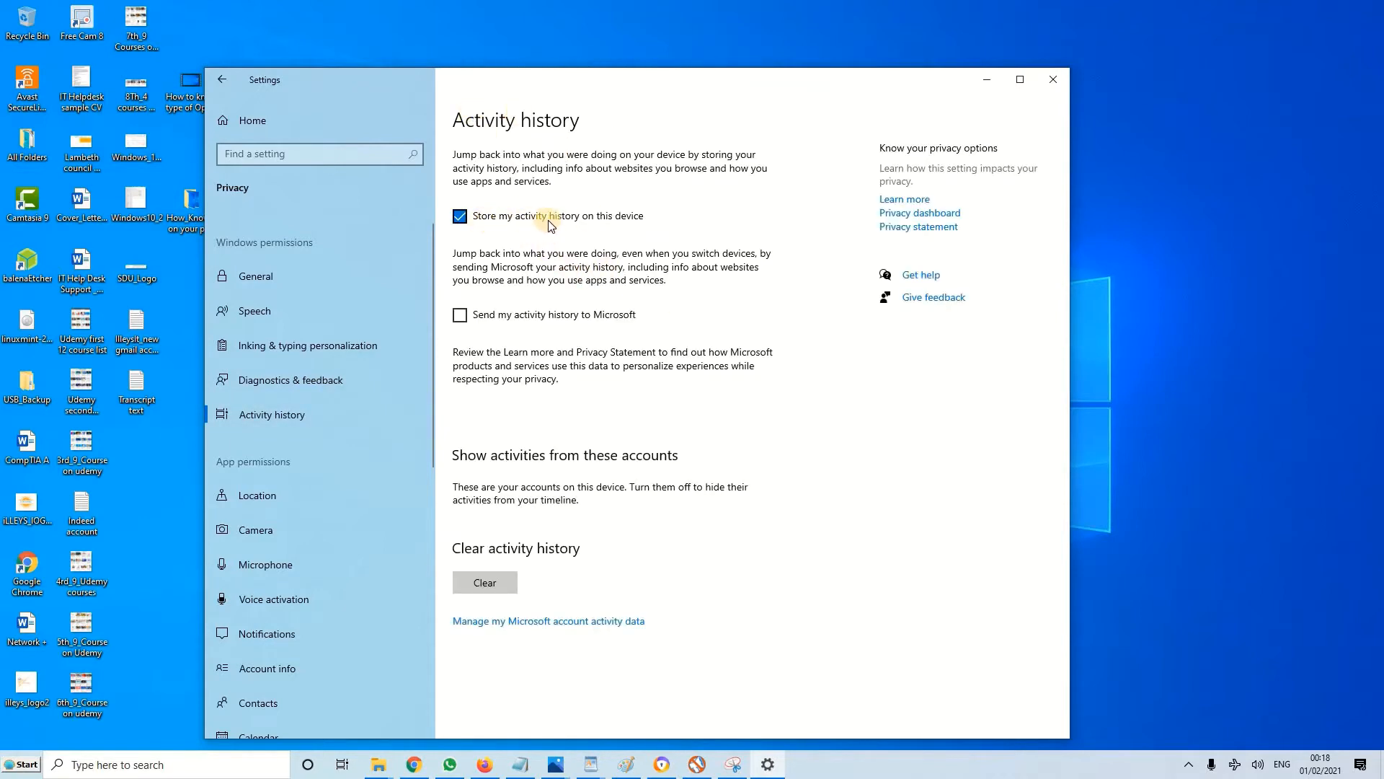
{"action": "left_click", "coordinate": [474, 223]}
{"action": "left_click", "coordinate": [514, 584]}
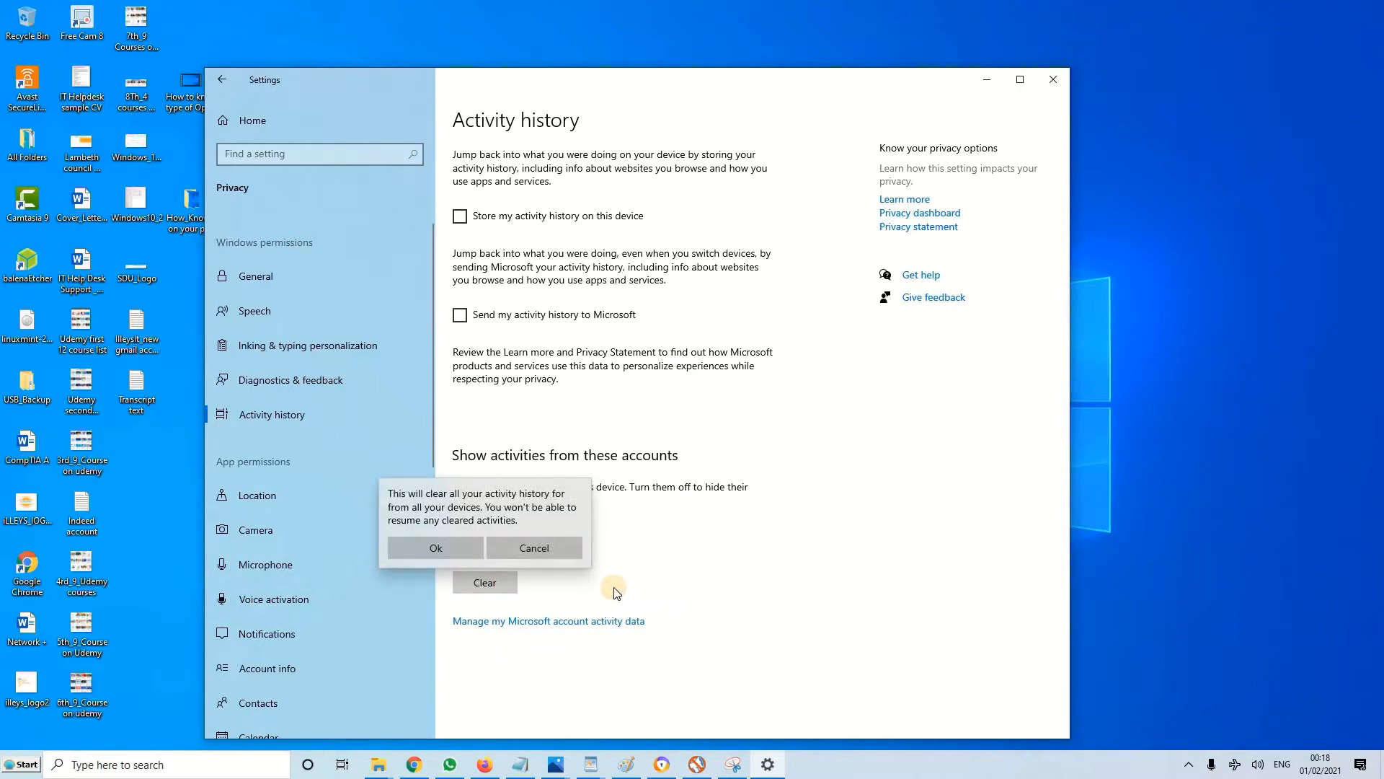
{"action": "left_click", "coordinate": [447, 547]}
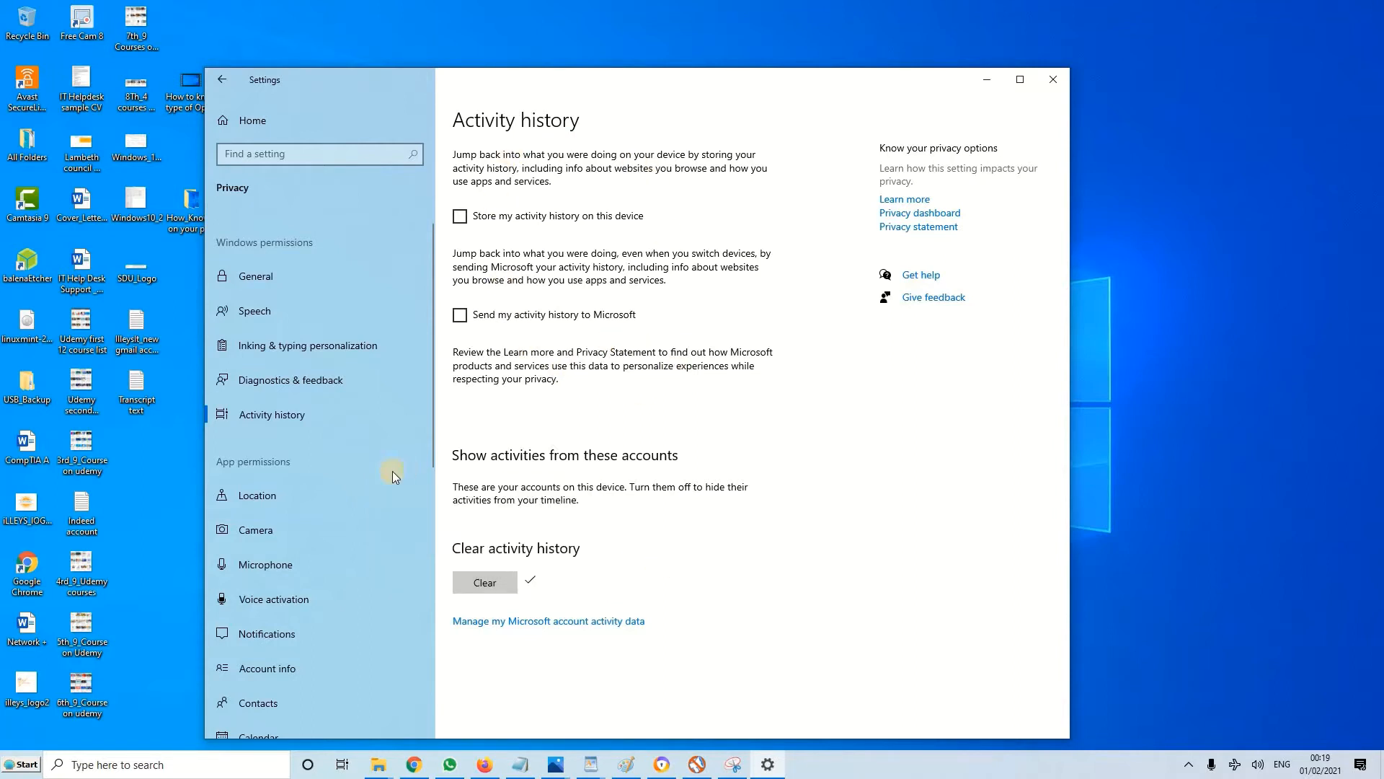
Review the Location permissions and the list of apps under the Camera permissions
{"action": "left_click", "coordinate": [325, 491]}
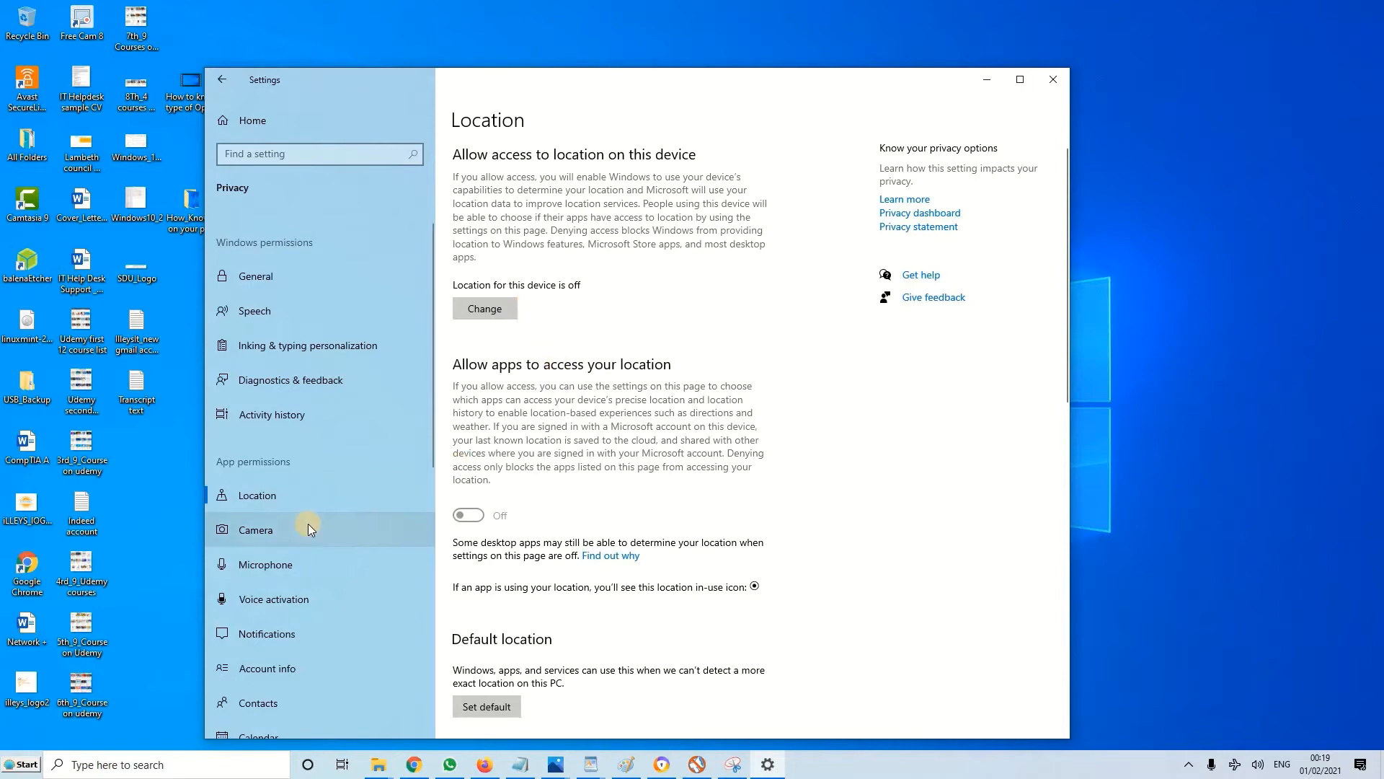
{"action": "left_click", "coordinate": [381, 509]}
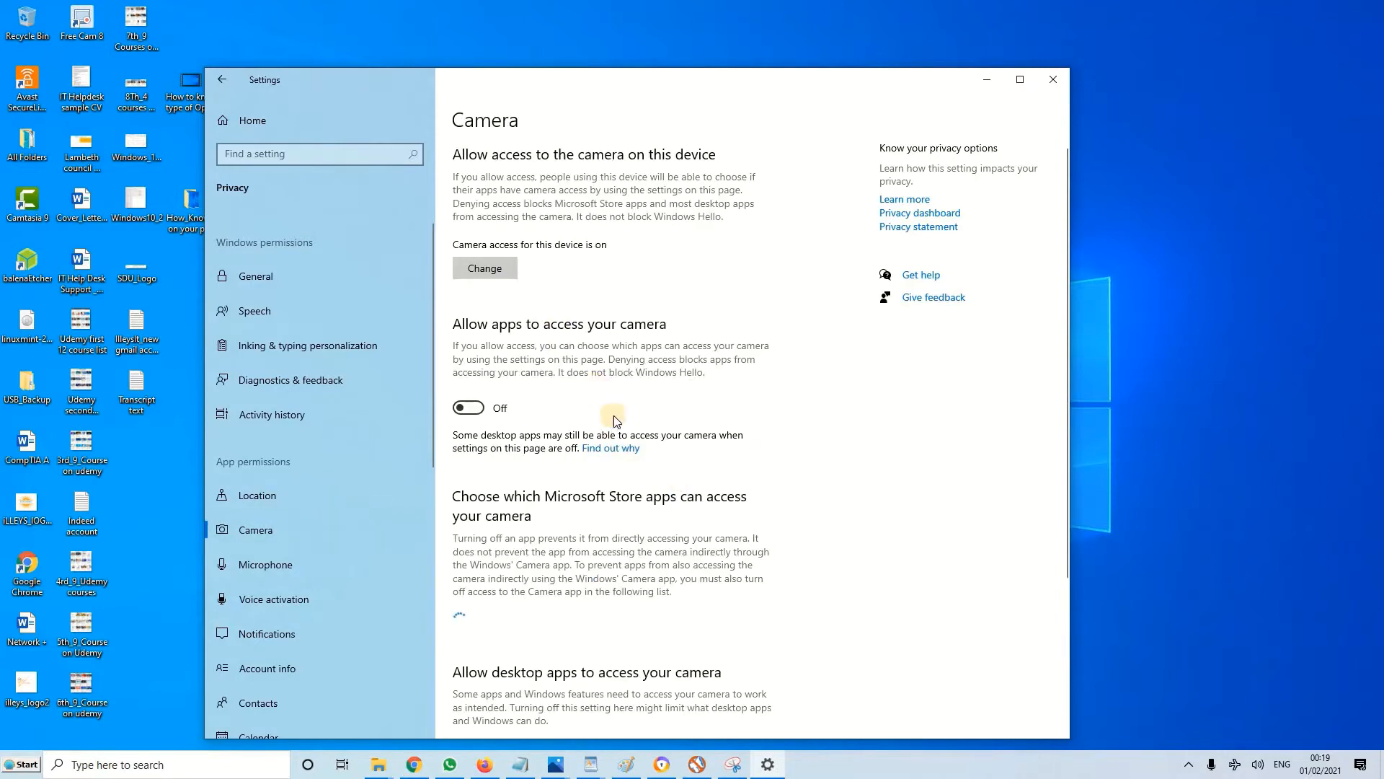
{"action": "scroll", "coordinate": [615, 416], "scroll_direction": "down", "scroll_amount": 4}
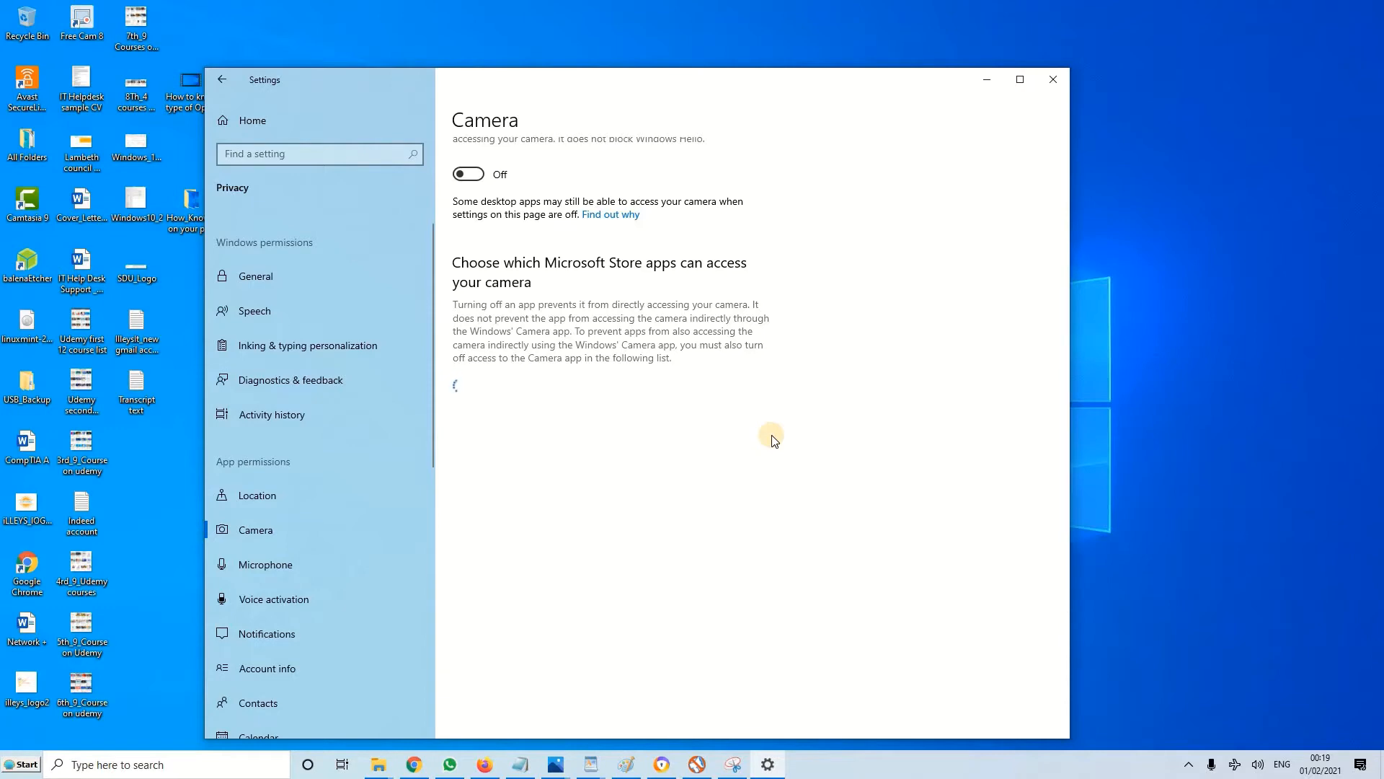
{"action": "scroll", "coordinate": [771, 440], "scroll_direction": "down", "scroll_amount": 4}
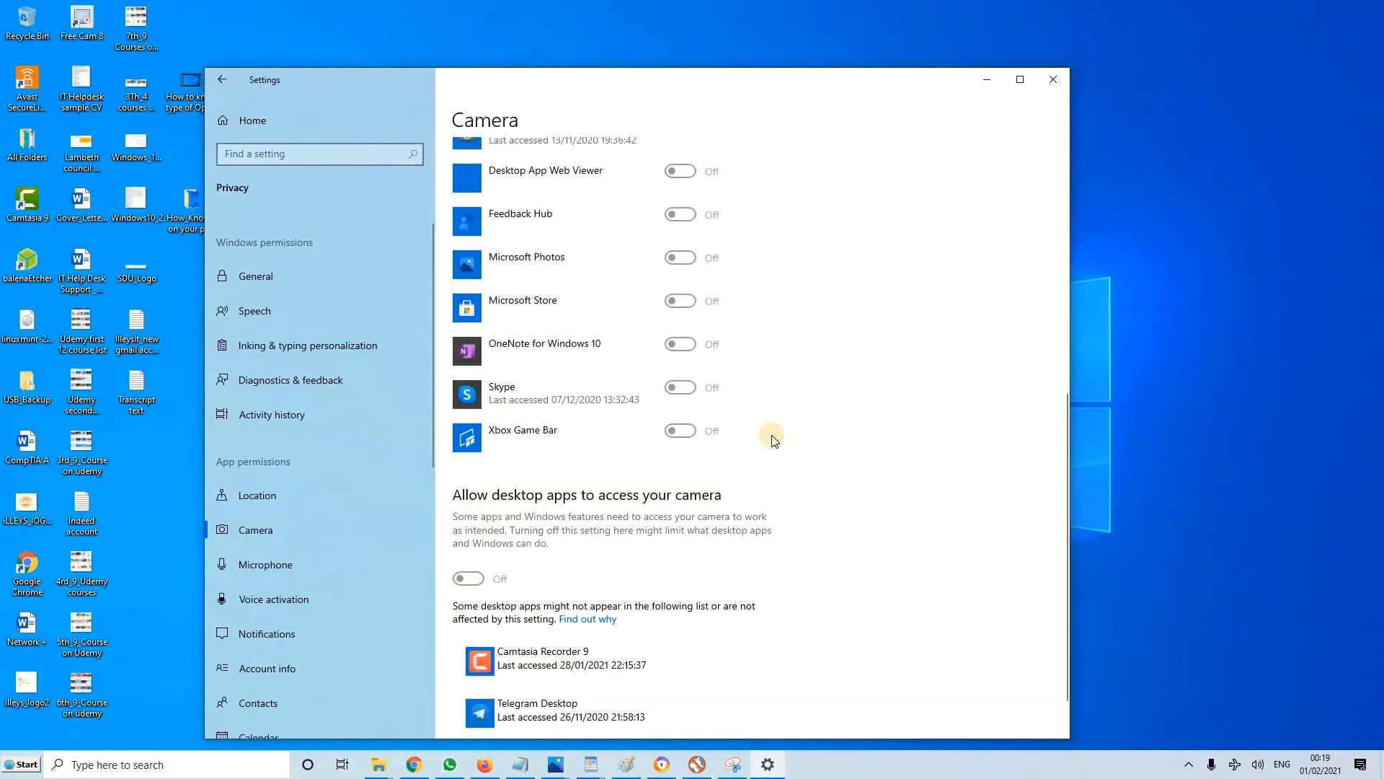
{"action": "scroll", "coordinate": [771, 440], "scroll_direction": "up", "scroll_amount": 4}
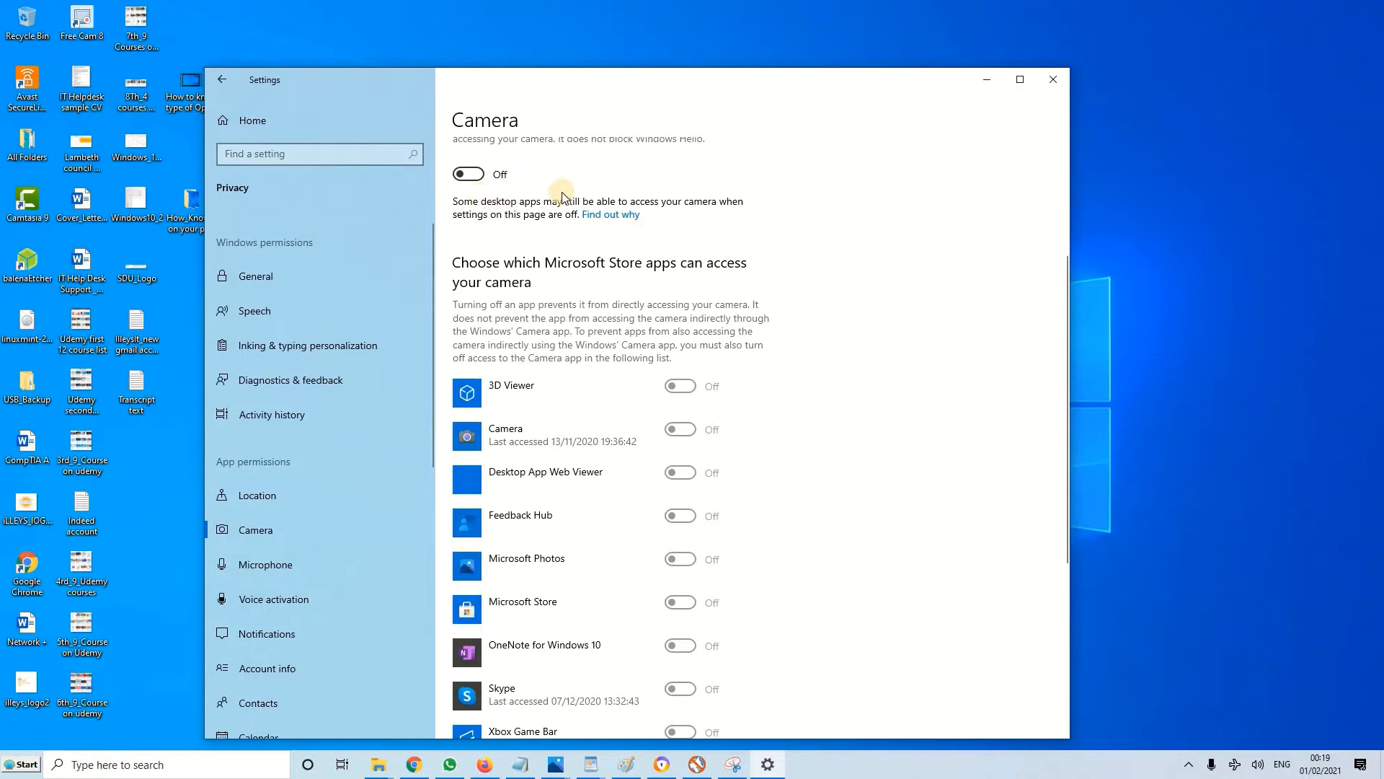
Allow apps to access the camera, check the app list, and switch the access back off
{"action": "left_click", "coordinate": [477, 174]}
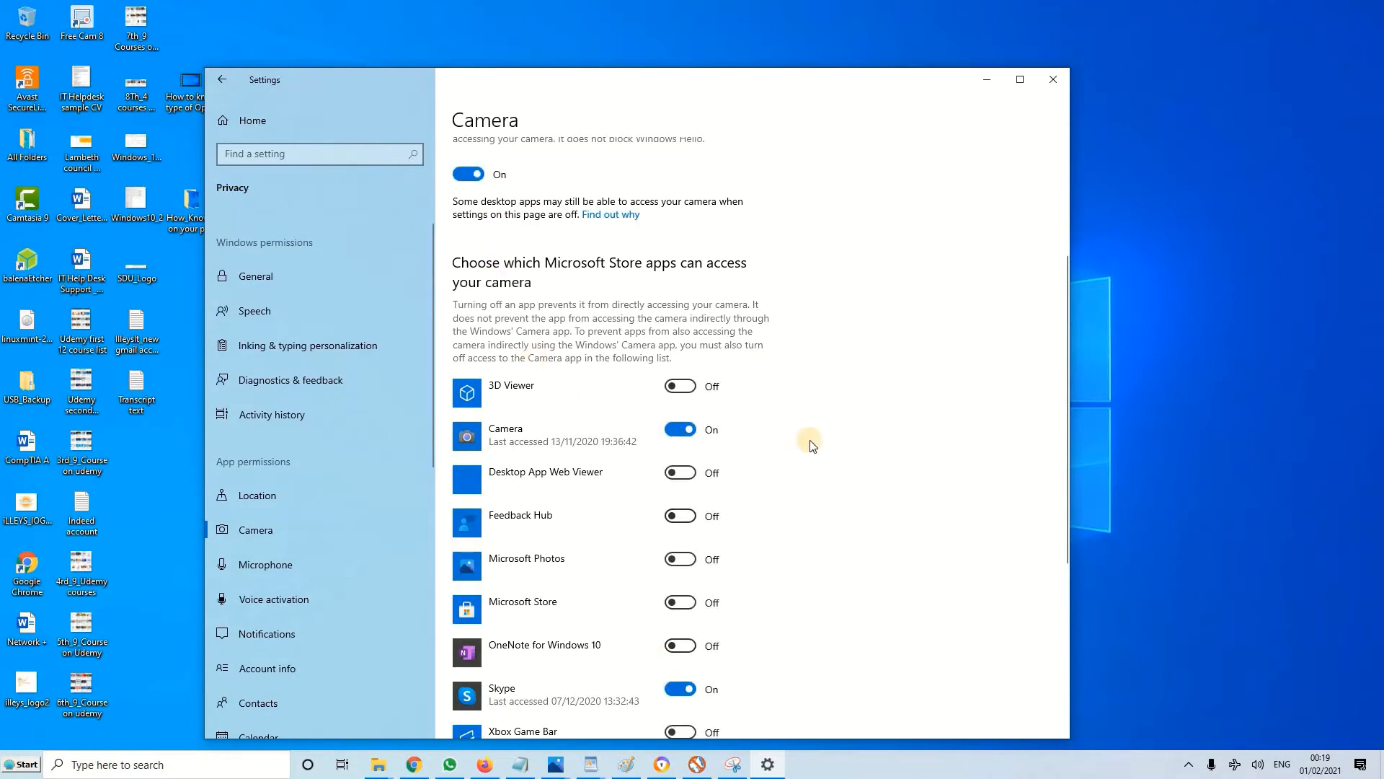
{"action": "scroll", "coordinate": [810, 440], "scroll_direction": "down", "scroll_amount": 3}
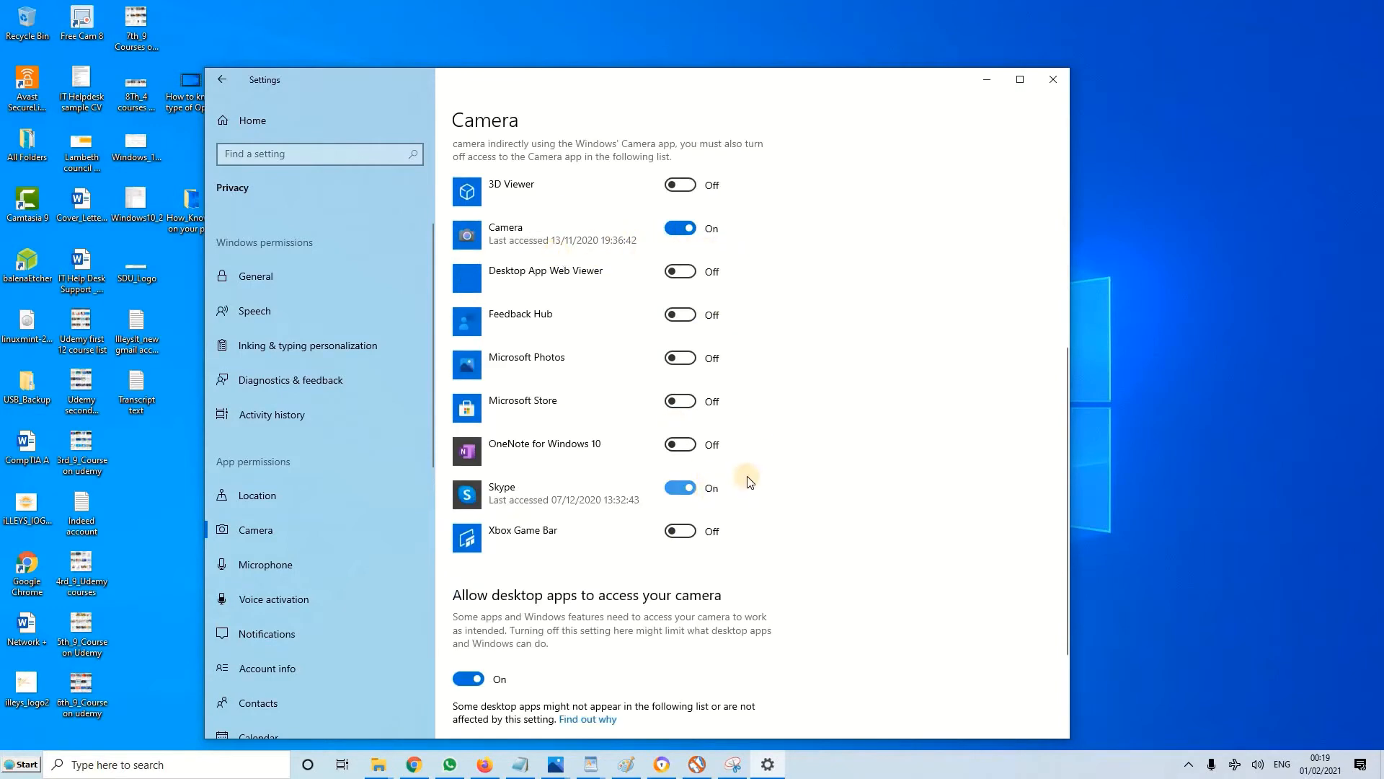
{"action": "scroll", "coordinate": [757, 458], "scroll_direction": "up", "scroll_amount": 4}
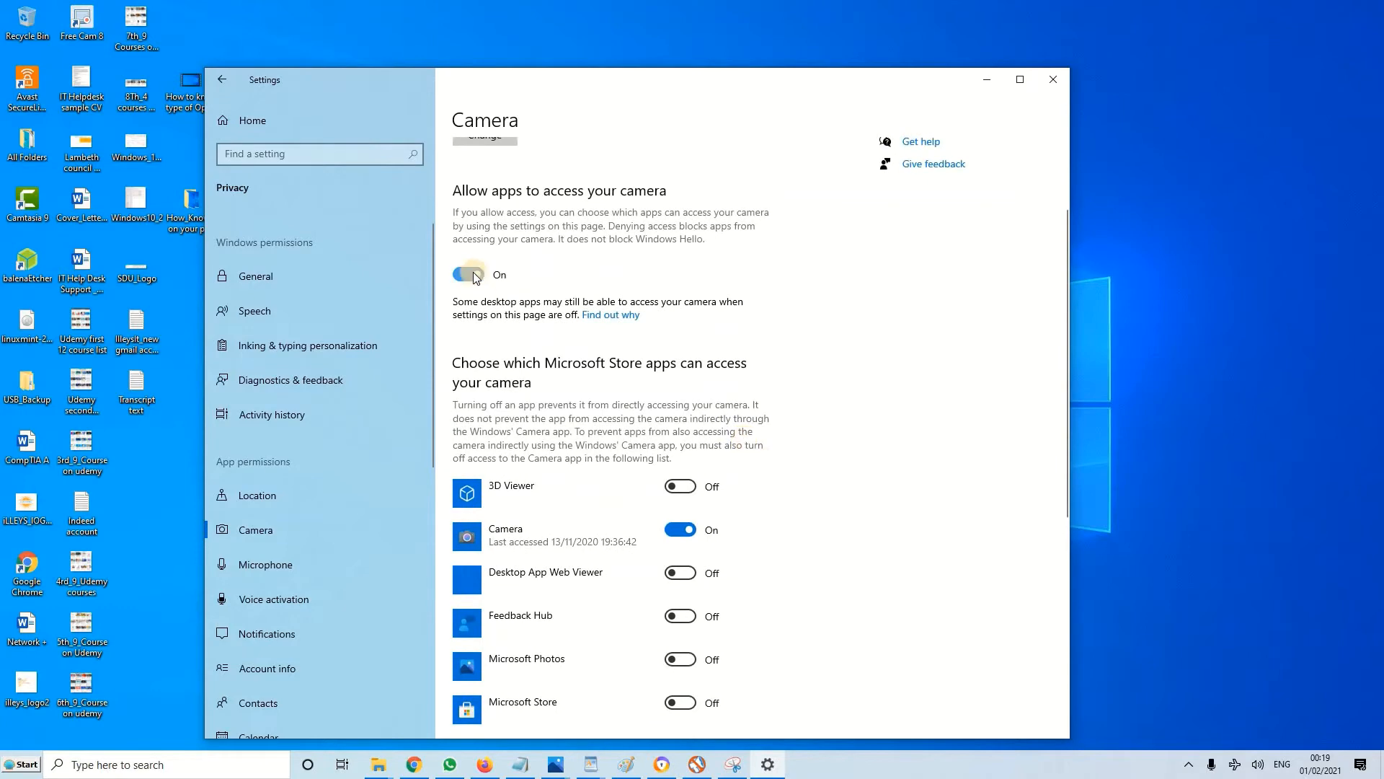
{"action": "left_click", "coordinate": [468, 274]}
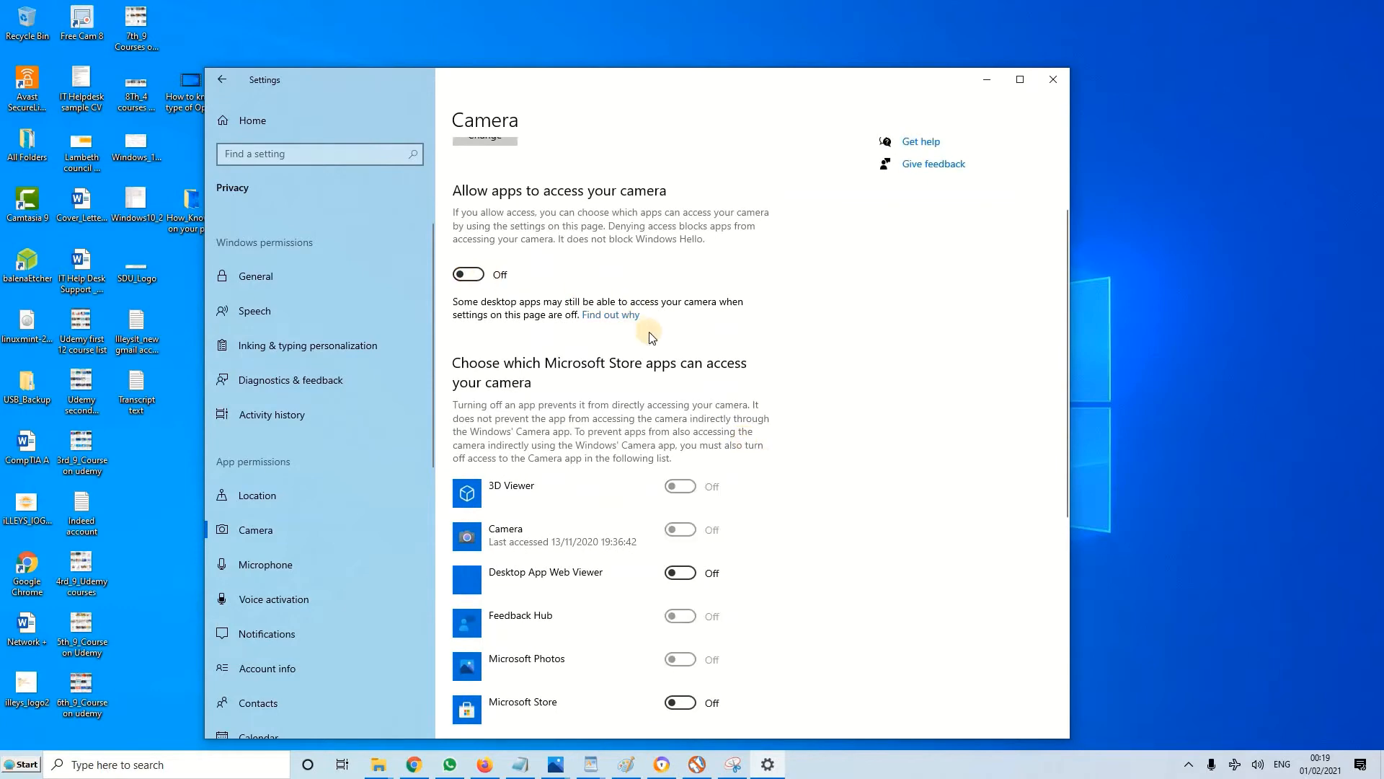
{"action": "scroll", "coordinate": [651, 337], "scroll_direction": "down", "scroll_amount": 6}
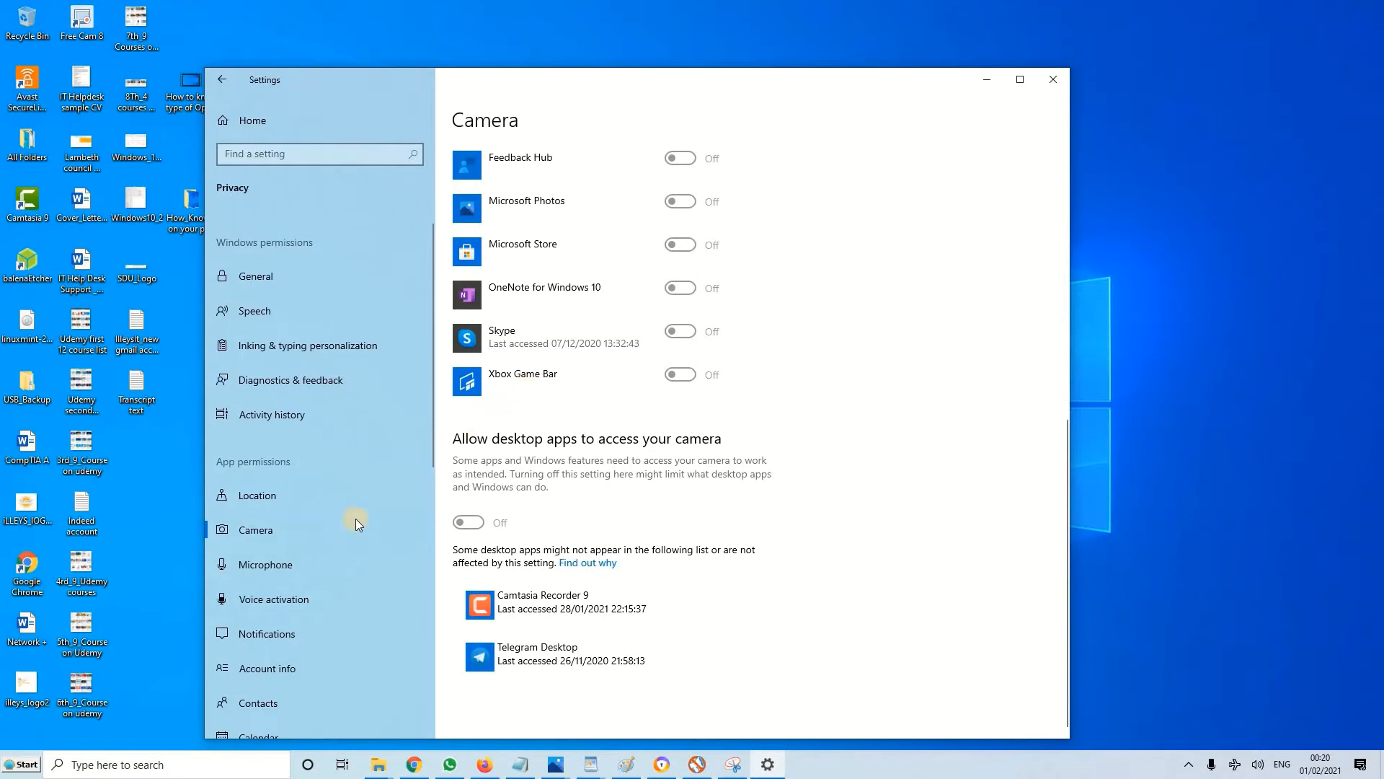
Turn off microphone access for the Camera app in the Microphone permissions
{"action": "left_click", "coordinate": [313, 569]}
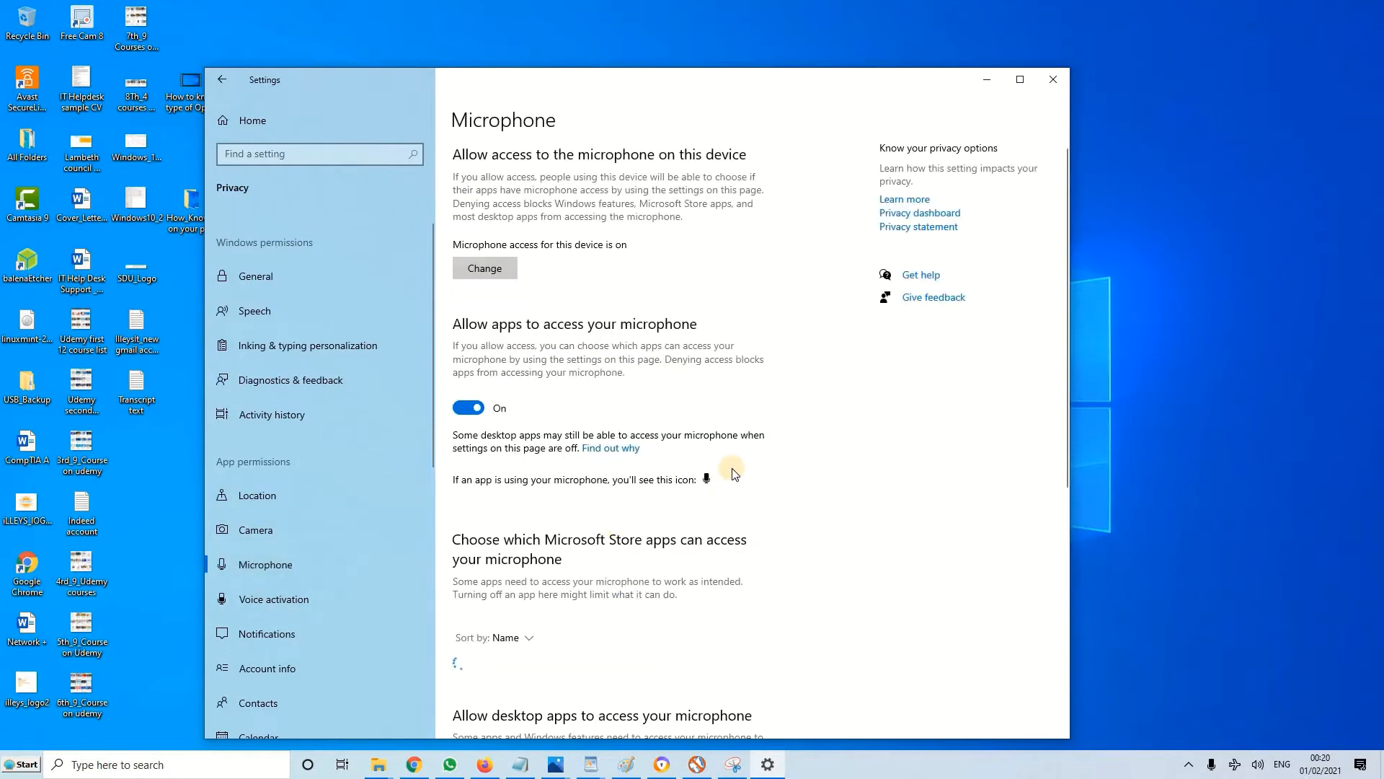
{"action": "scroll", "coordinate": [735, 474], "scroll_direction": "down", "scroll_amount": 3}
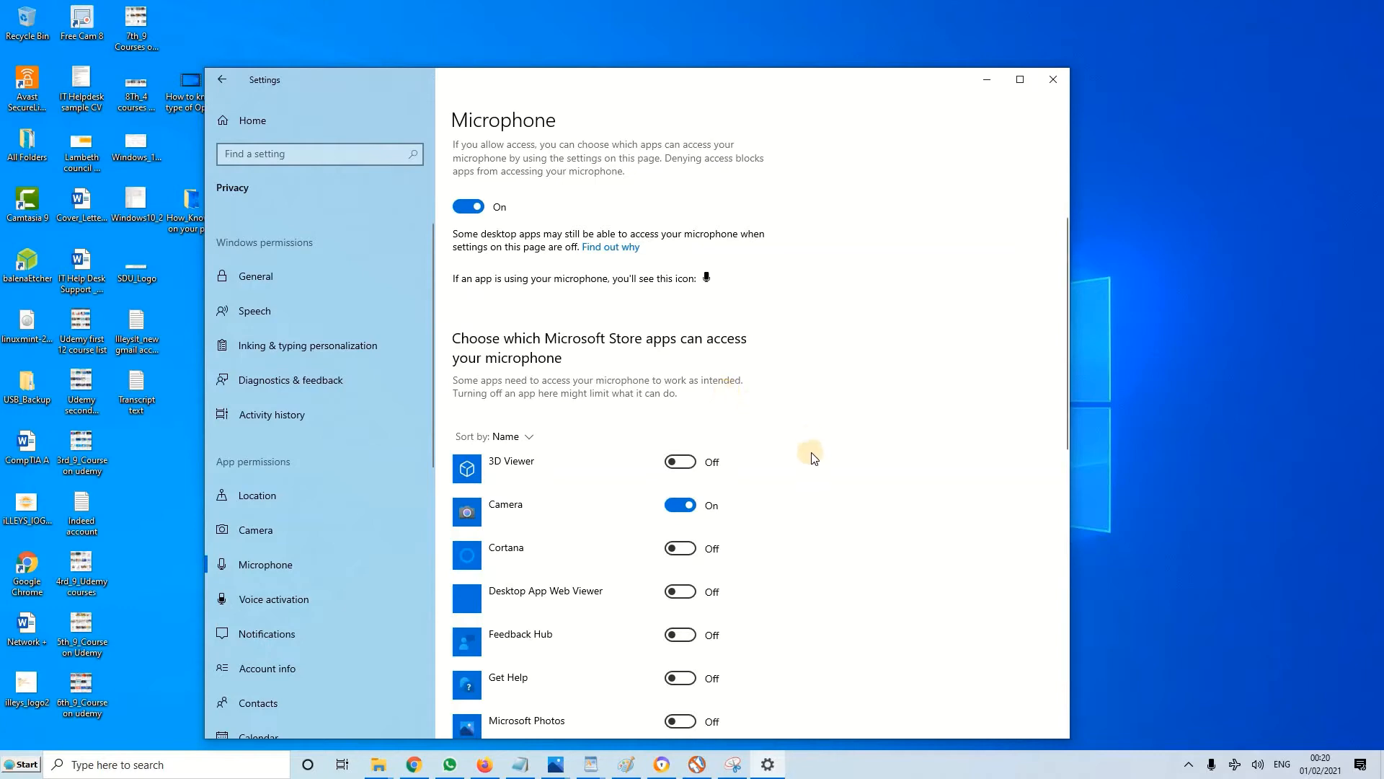
{"action": "scroll", "coordinate": [807, 451], "scroll_direction": "down", "scroll_amount": 3}
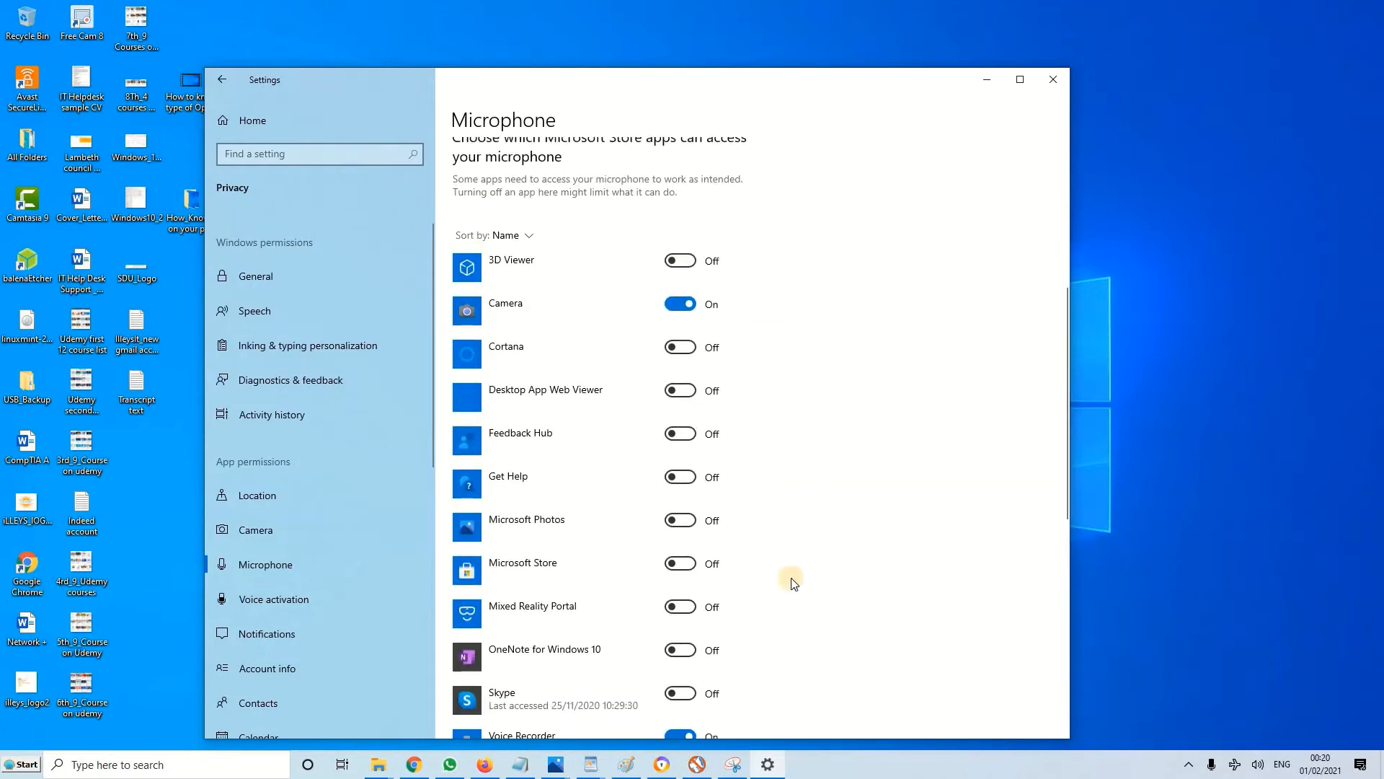
{"action": "scroll", "coordinate": [793, 582], "scroll_direction": "down", "scroll_amount": 2}
{"action": "scroll", "coordinate": [788, 577], "scroll_direction": "up", "scroll_amount": 2}
{"action": "left_click", "coordinate": [677, 303]}
{"action": "scroll", "coordinate": [789, 398], "scroll_direction": "down", "scroll_amount": 8}
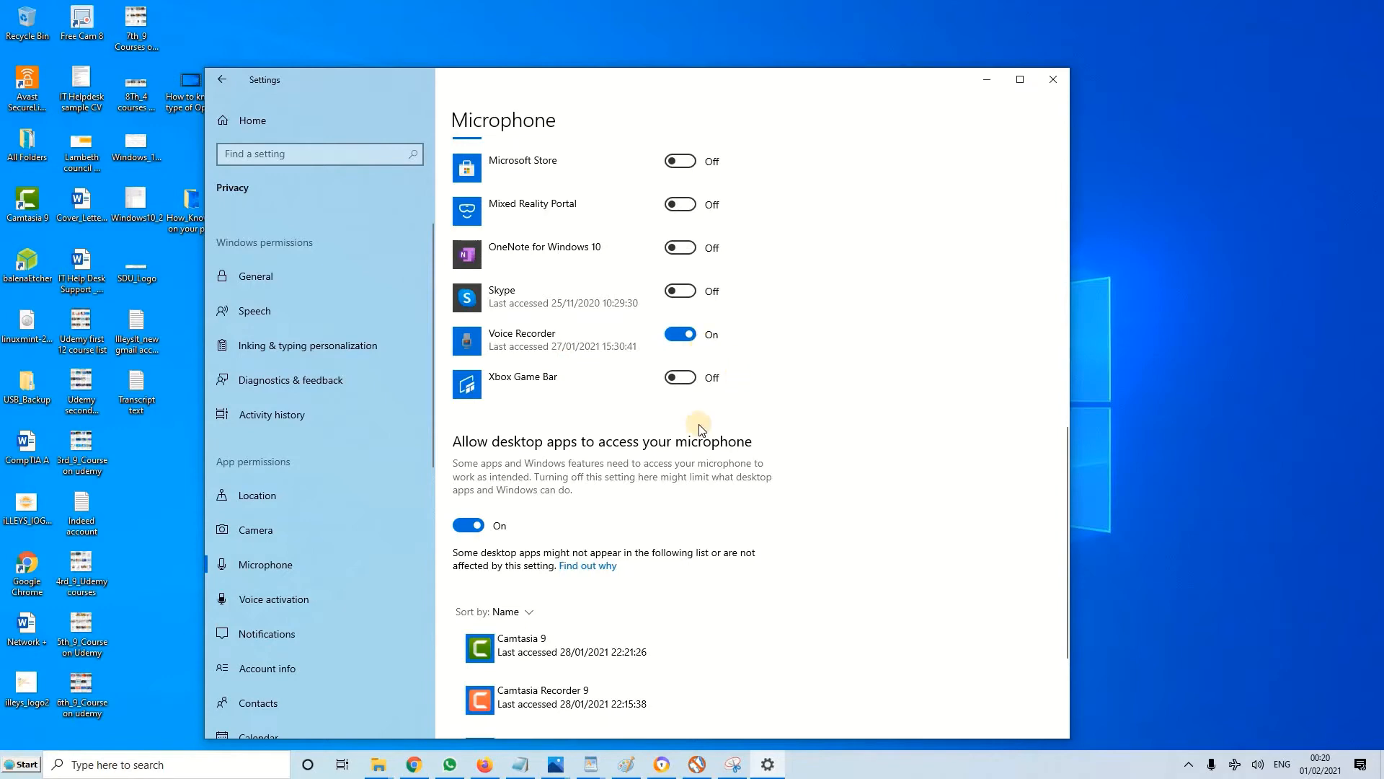
Review the Voice activation, Notifications, and Account info permissions
{"action": "left_click", "coordinate": [304, 591]}
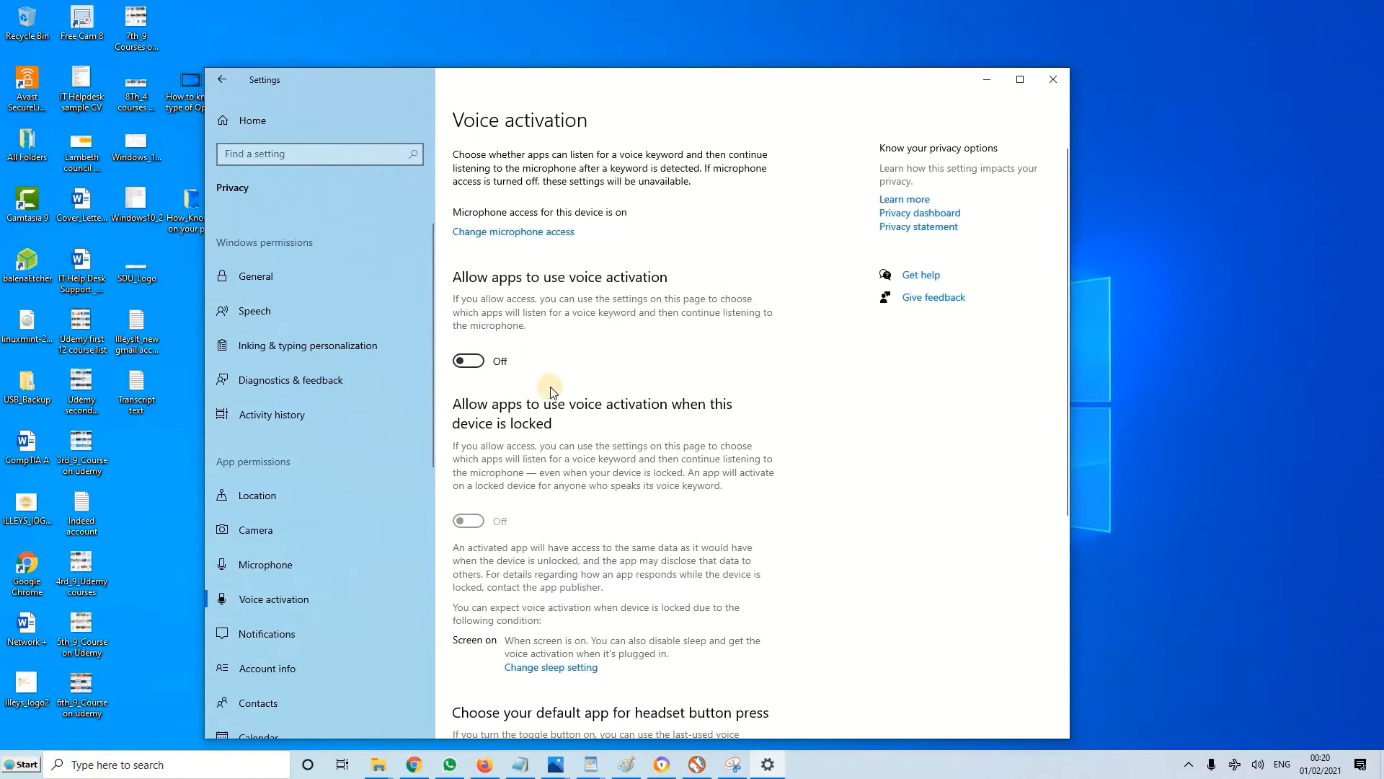
{"action": "scroll", "coordinate": [551, 391], "scroll_direction": "down", "scroll_amount": 3}
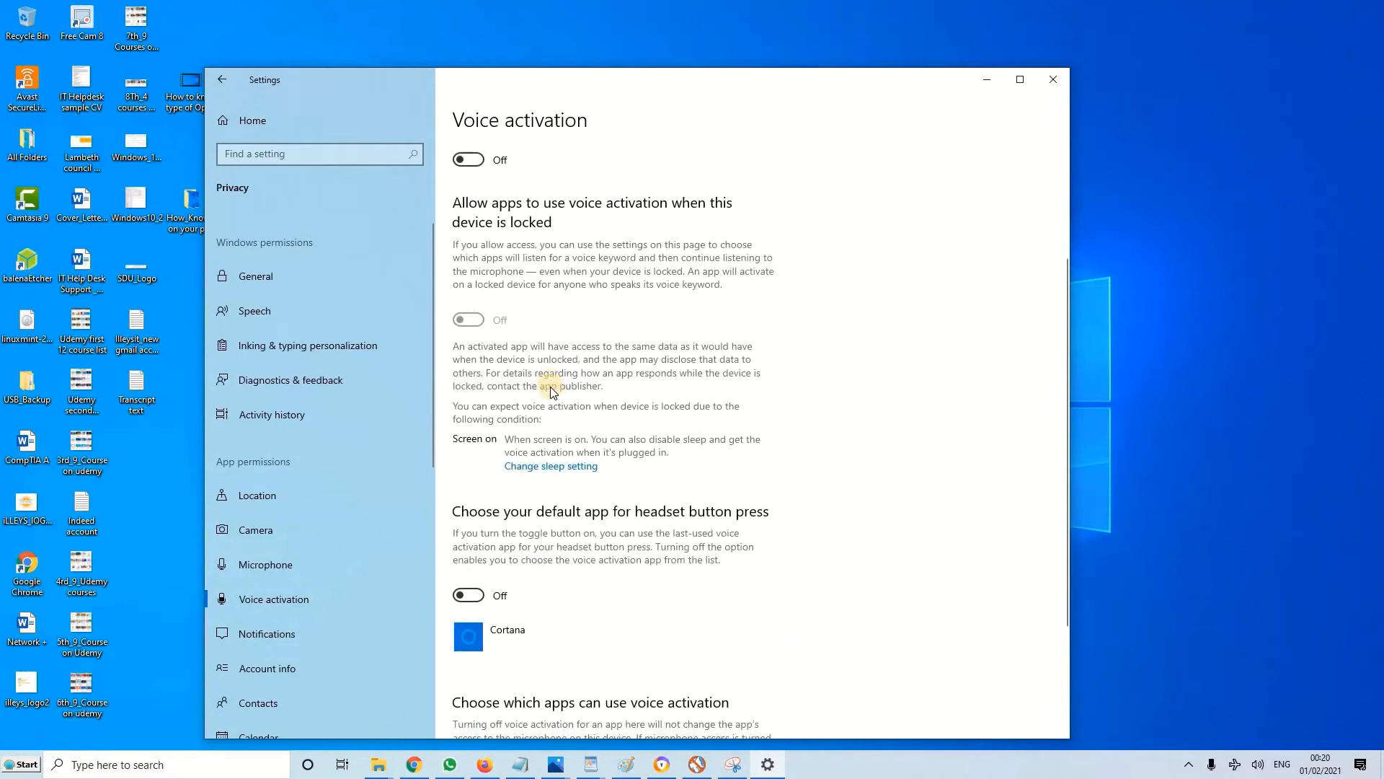
{"action": "left_click", "coordinate": [313, 619]}
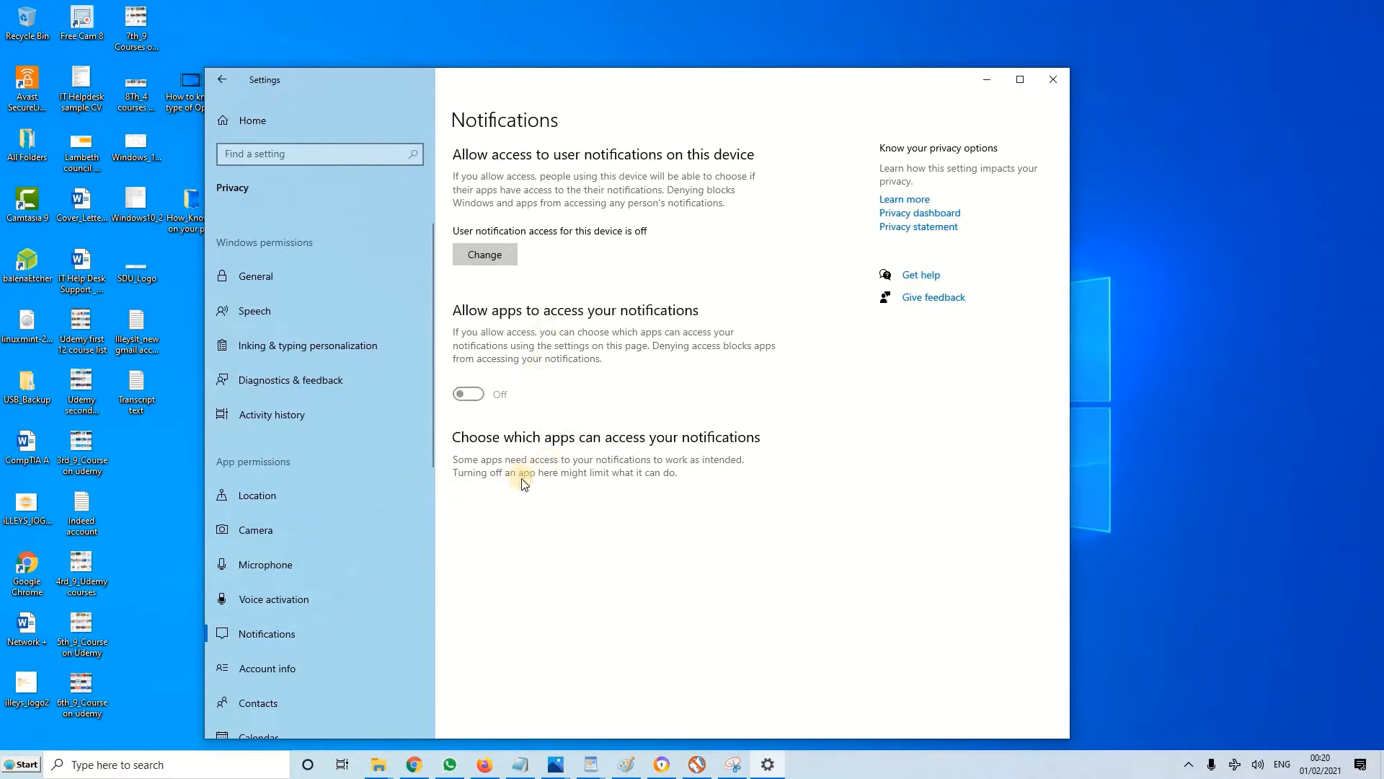
{"action": "left_click", "coordinate": [303, 667]}
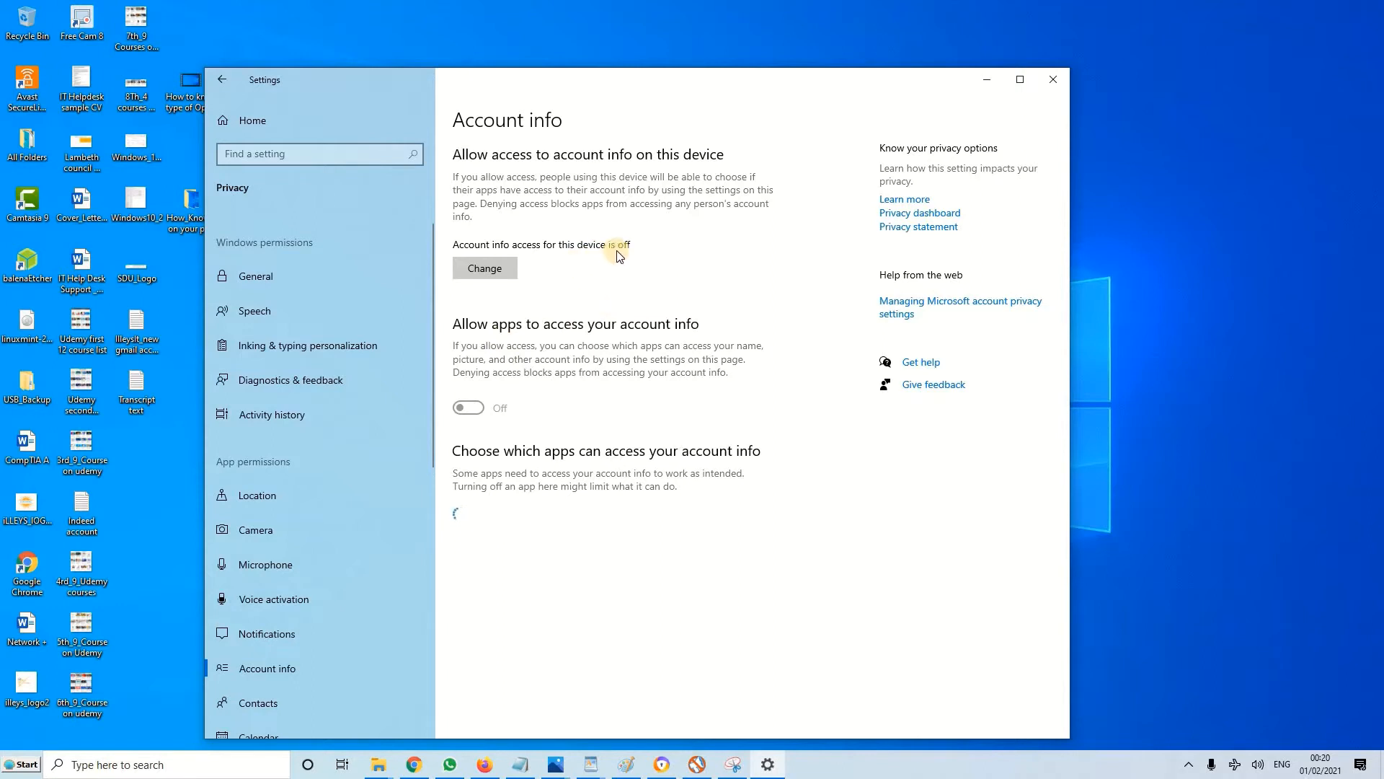
Turn off call history access for this device in the Call history permissions
{"action": "scroll", "coordinate": [361, 579], "scroll_direction": "down", "scroll_amount": 2}
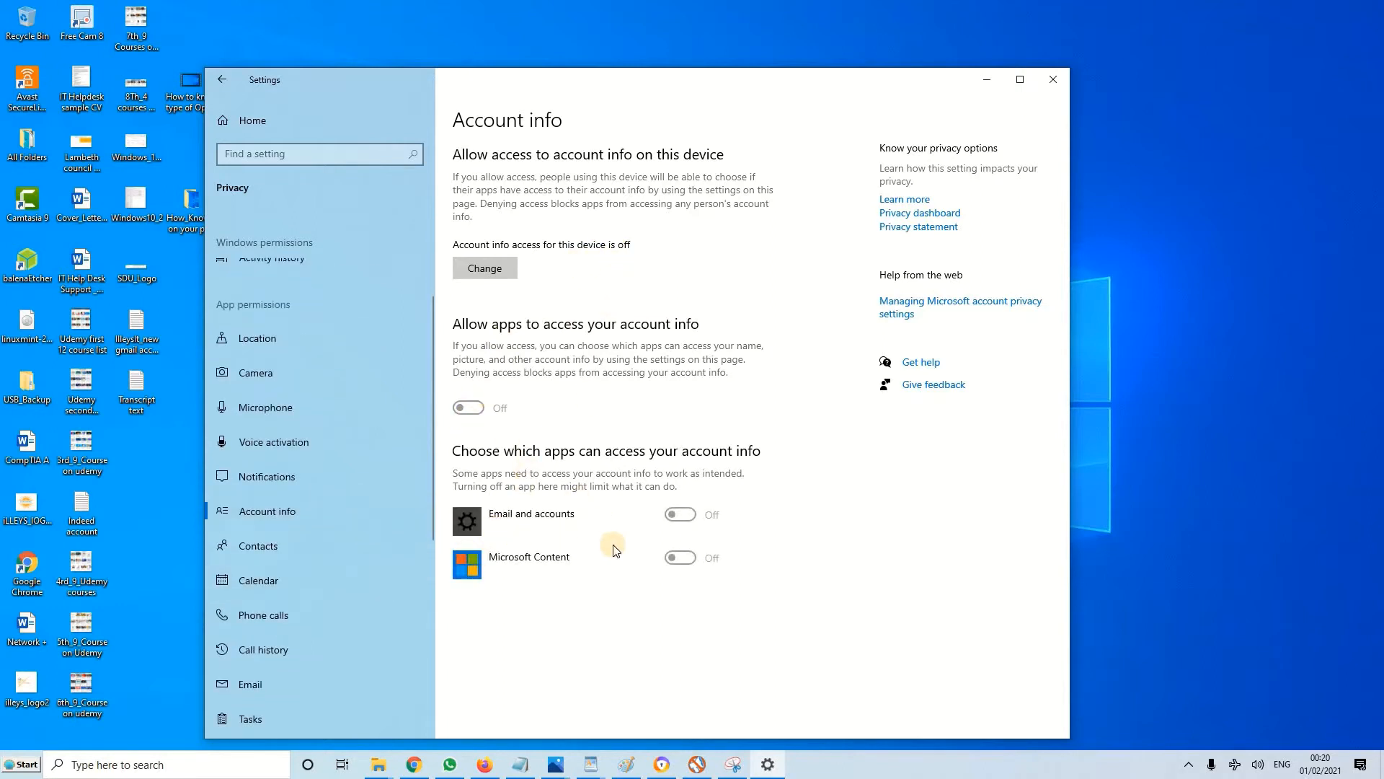
{"action": "scroll", "coordinate": [404, 621], "scroll_direction": "down", "scroll_amount": 1}
{"action": "left_click", "coordinate": [302, 562]}
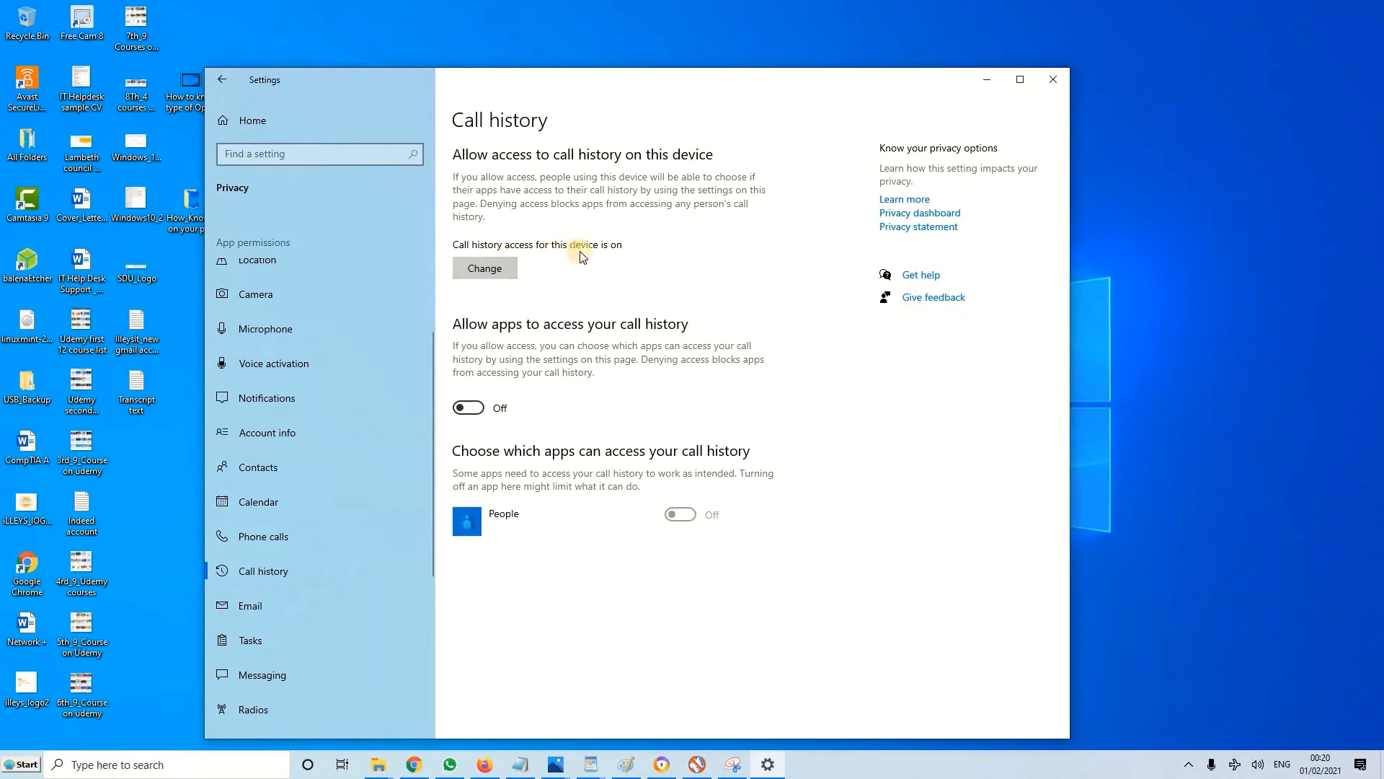
{"action": "left_click", "coordinate": [504, 269]}
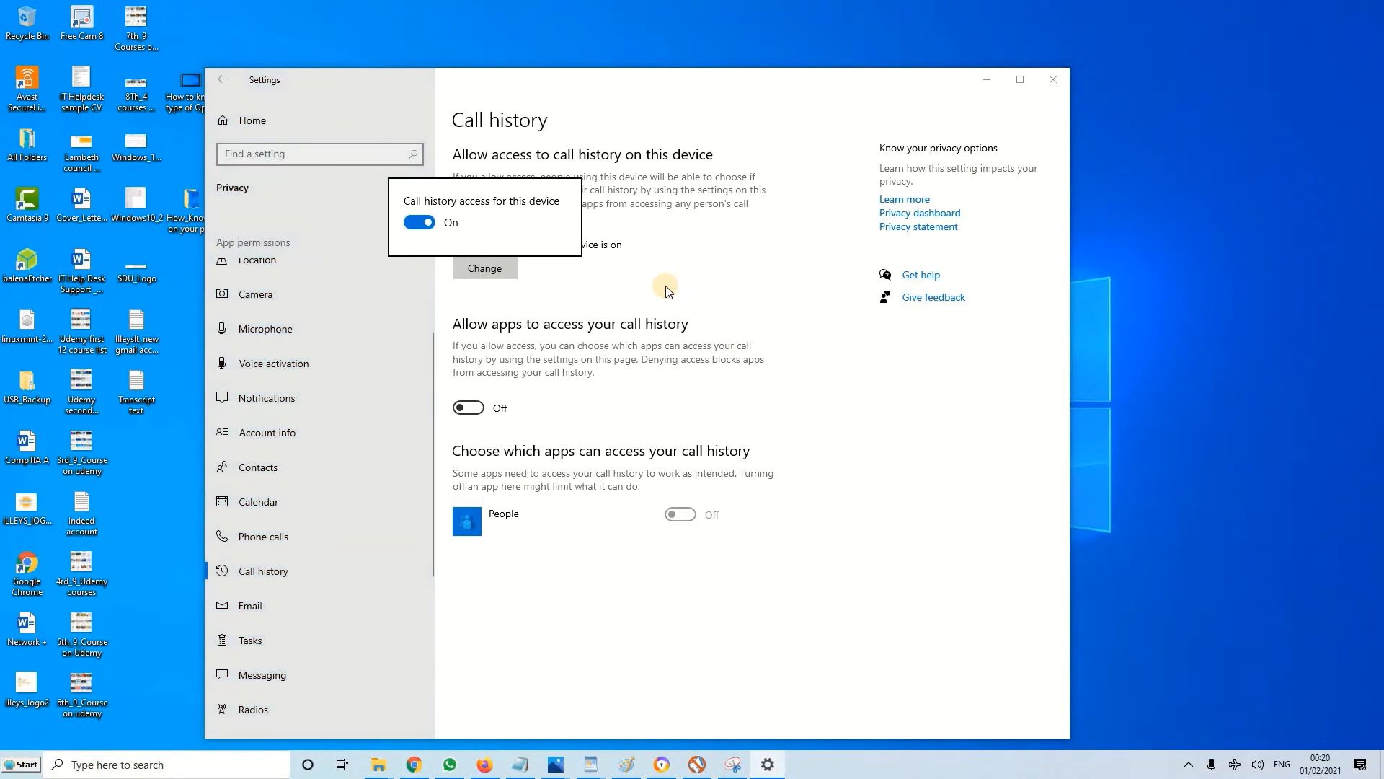
{"action": "left_click", "coordinate": [409, 220]}
{"action": "left_click", "coordinate": [614, 254]}
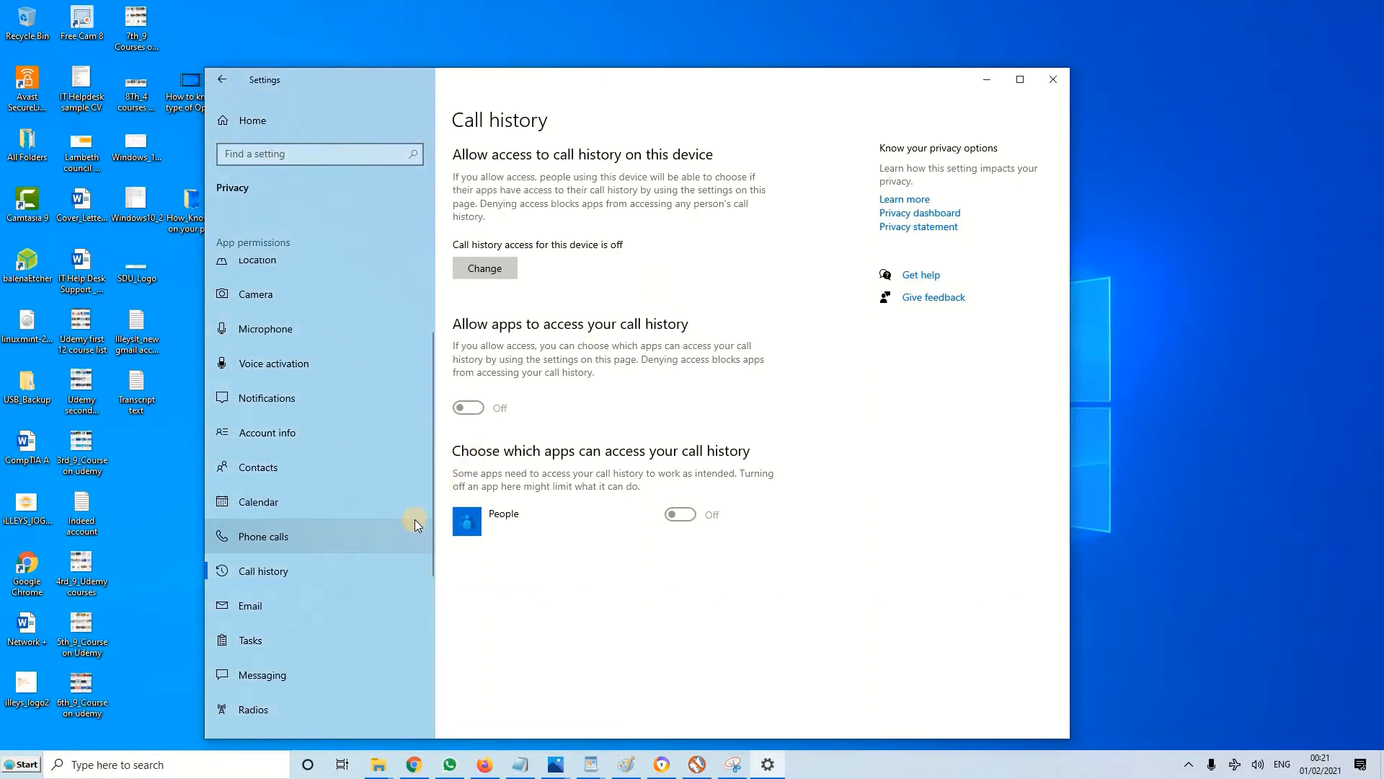
Turn off contacts access for this device in the Contacts permissions
{"action": "left_click", "coordinate": [273, 463]}
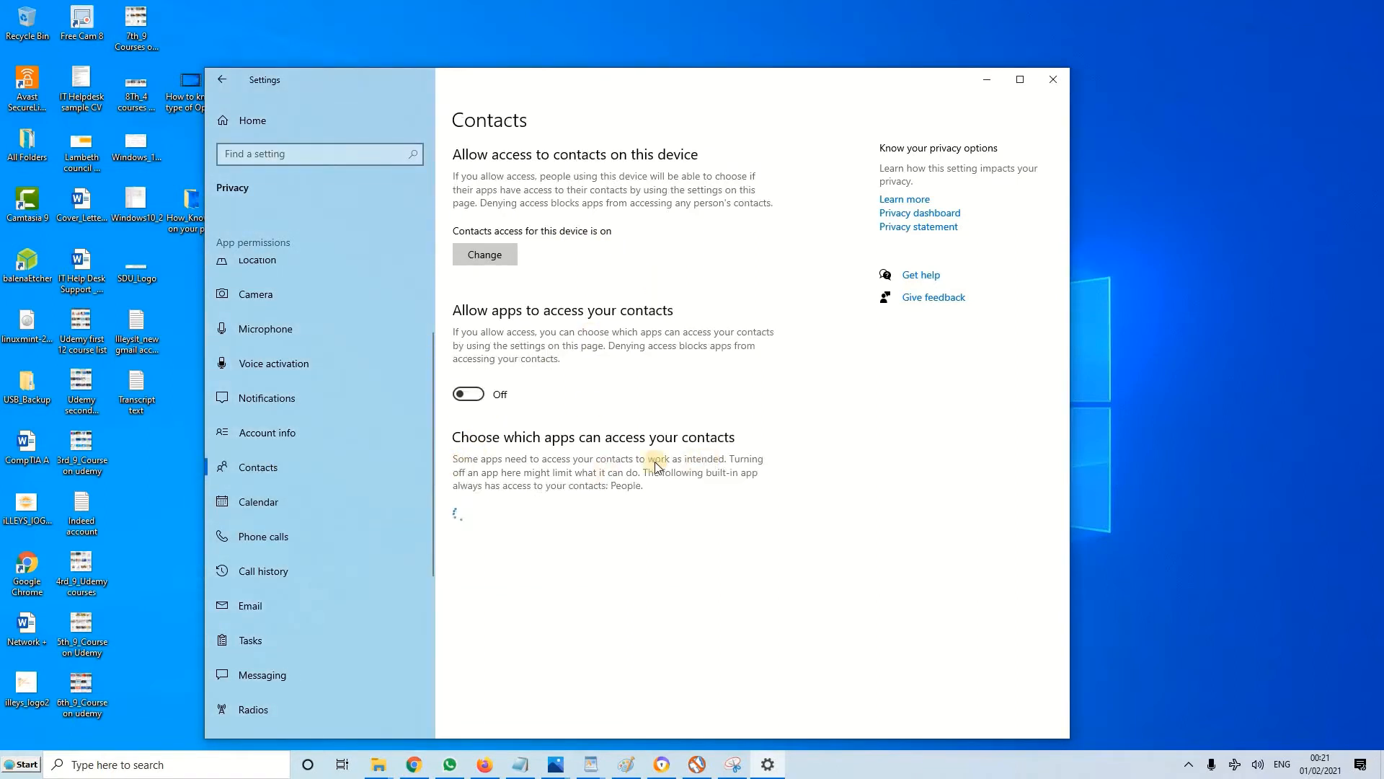
{"action": "left_click", "coordinate": [501, 255]}
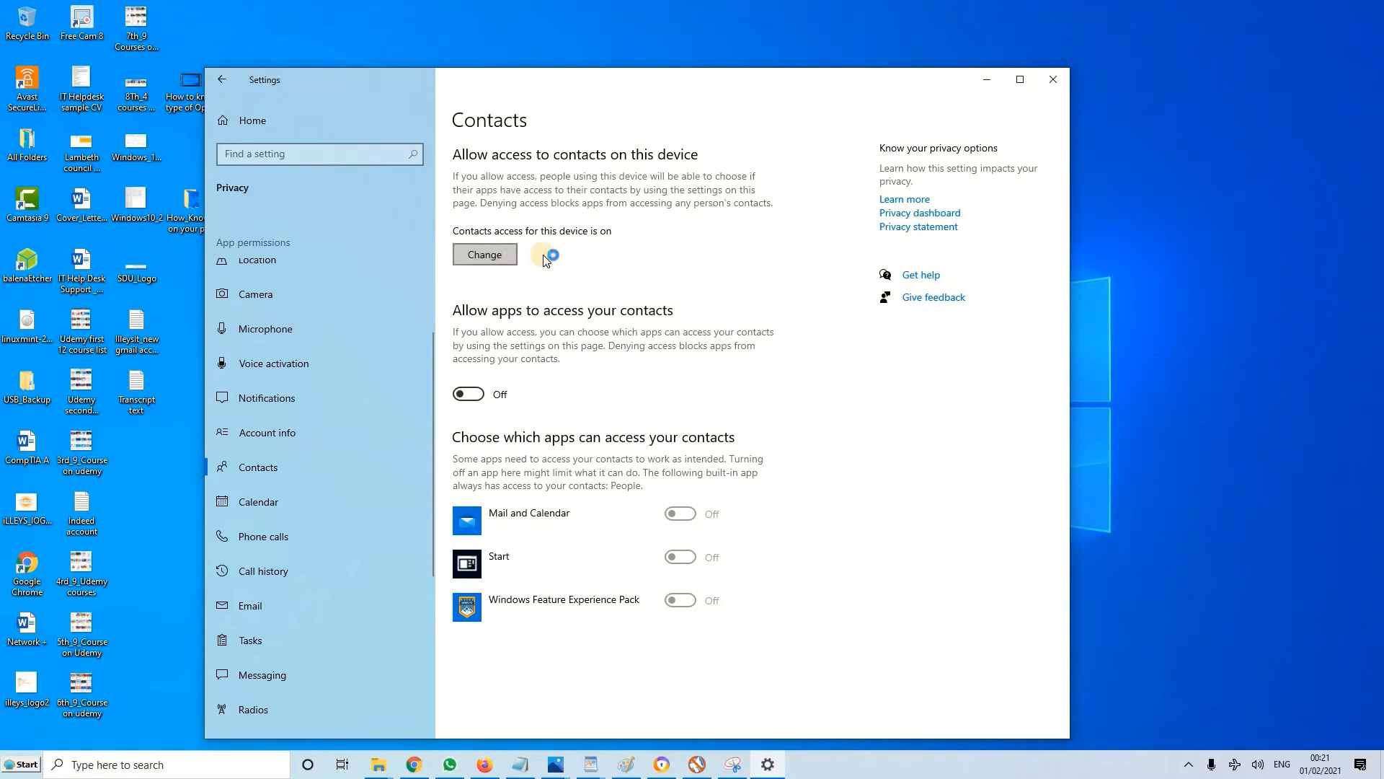
{"action": "left_click", "coordinate": [421, 209]}
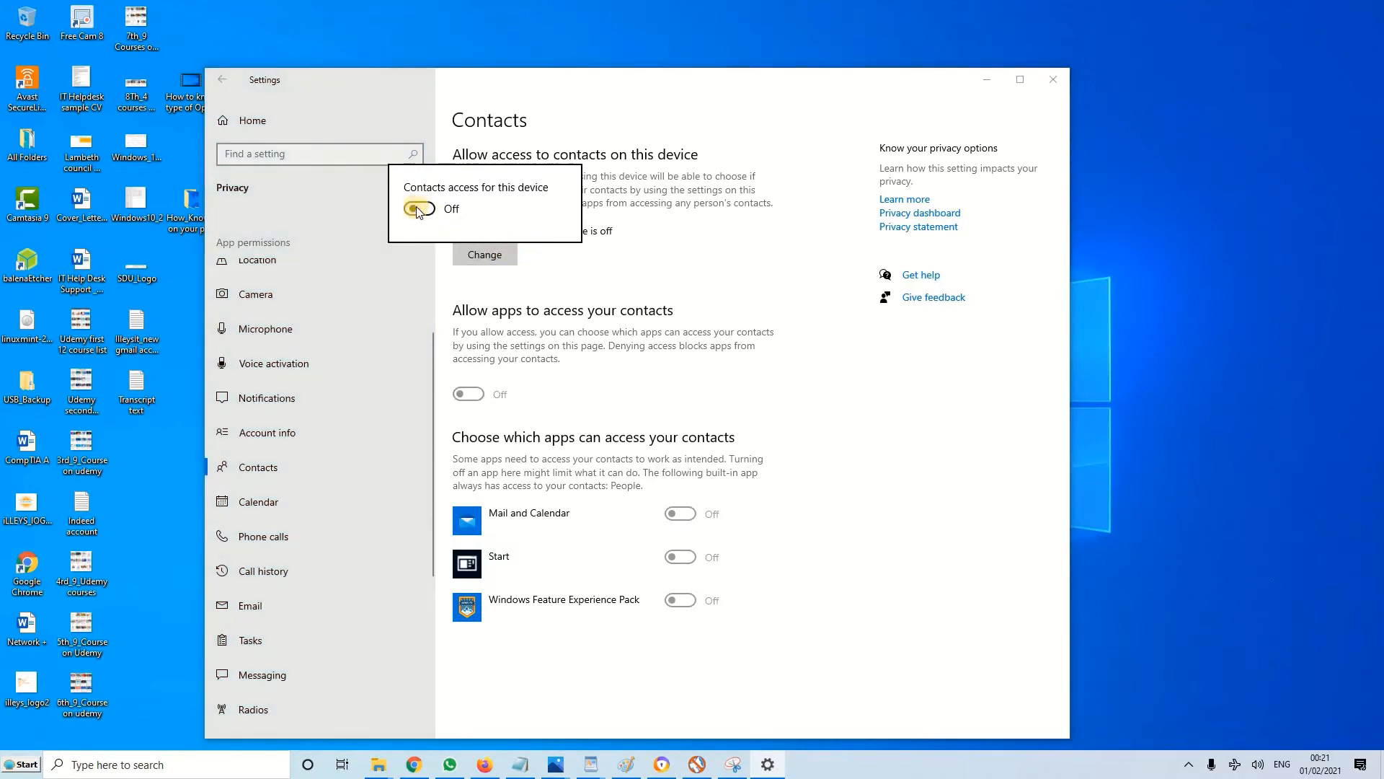
{"action": "left_click", "coordinate": [719, 302]}
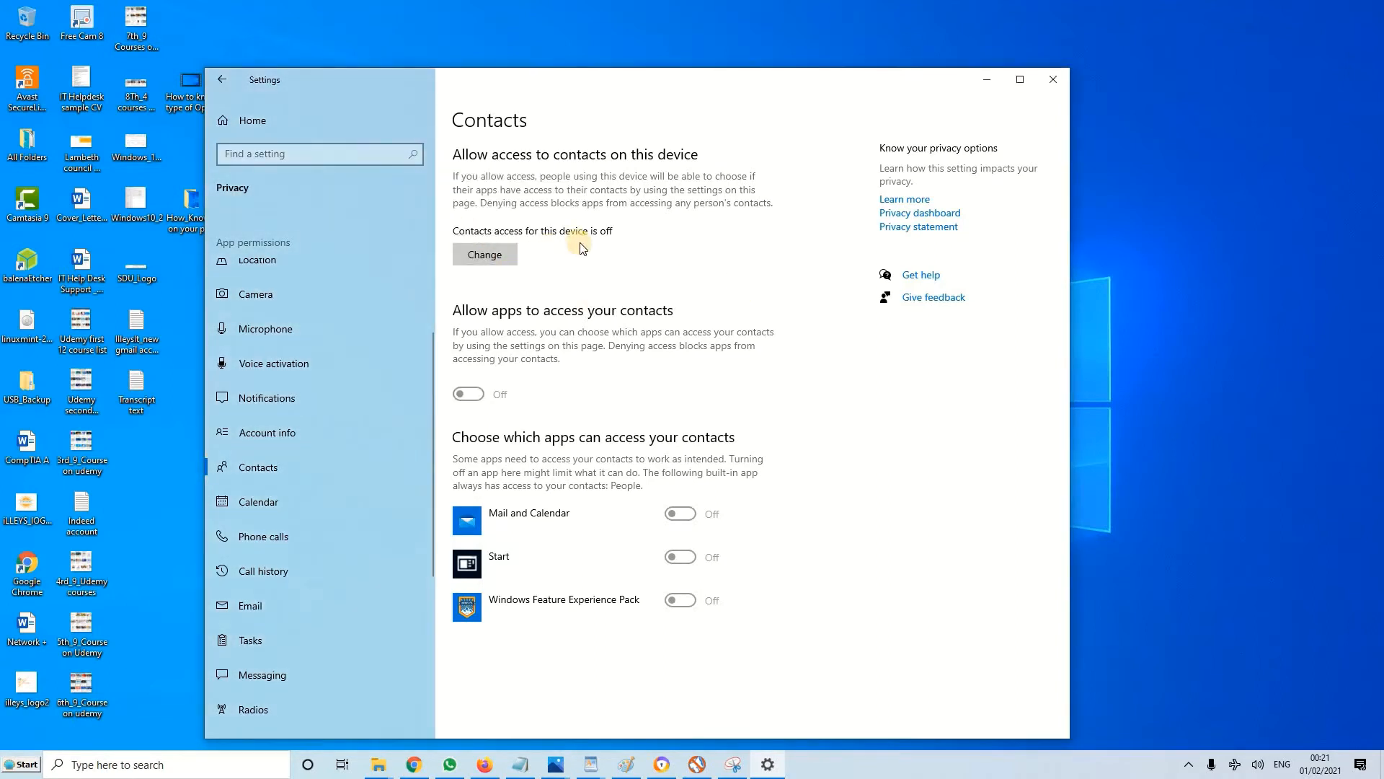
Check the Calendar permissions and turn off phone call access for this device in the Phone calls permissions
{"action": "left_click", "coordinate": [284, 501]}
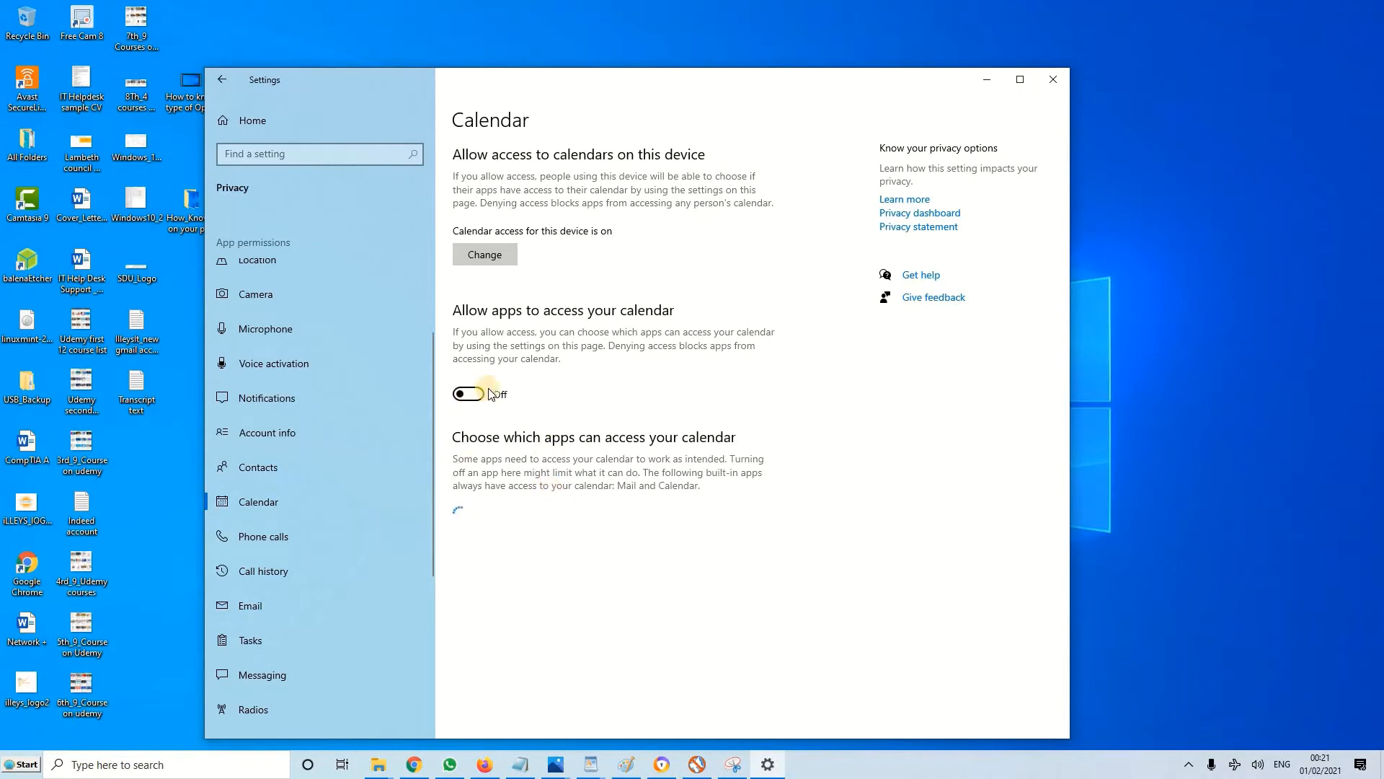
{"action": "left_click", "coordinate": [291, 539]}
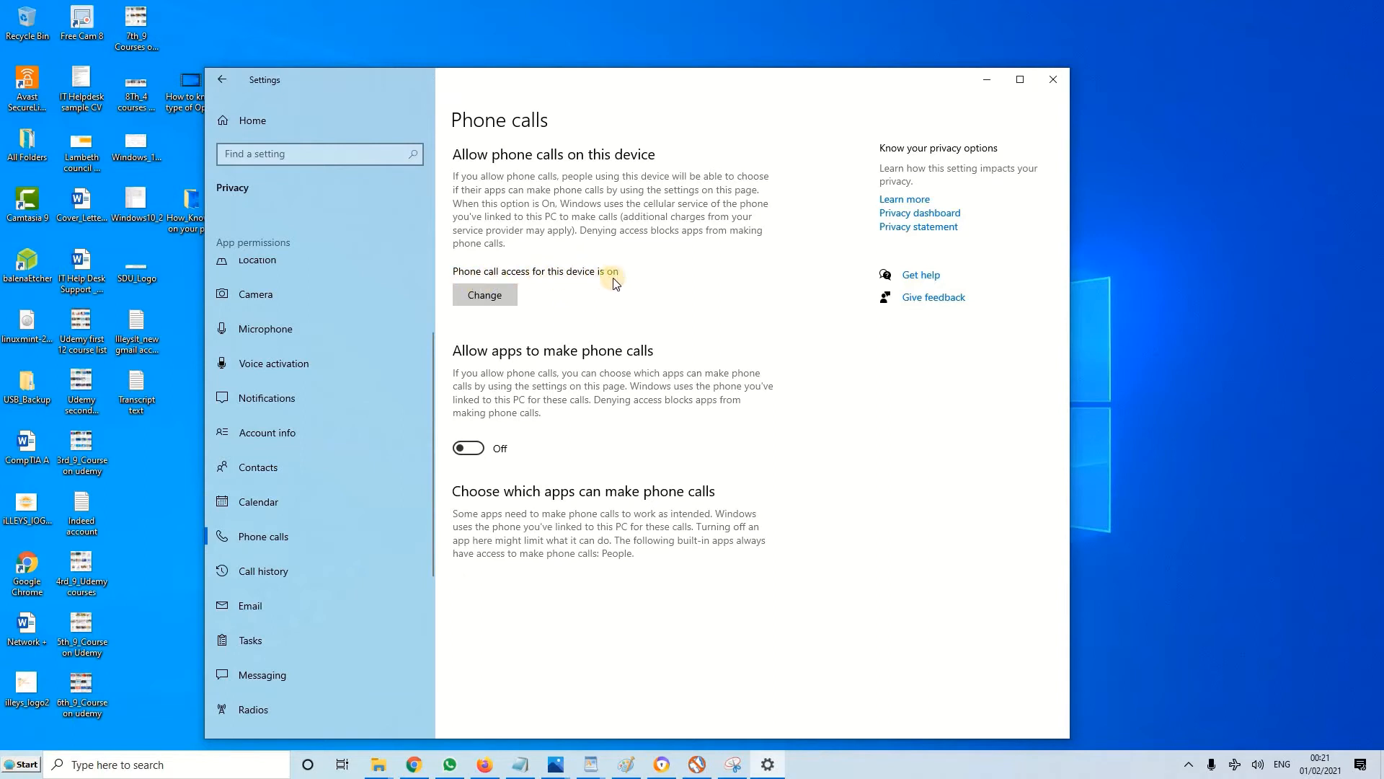
{"action": "left_click", "coordinate": [479, 303]}
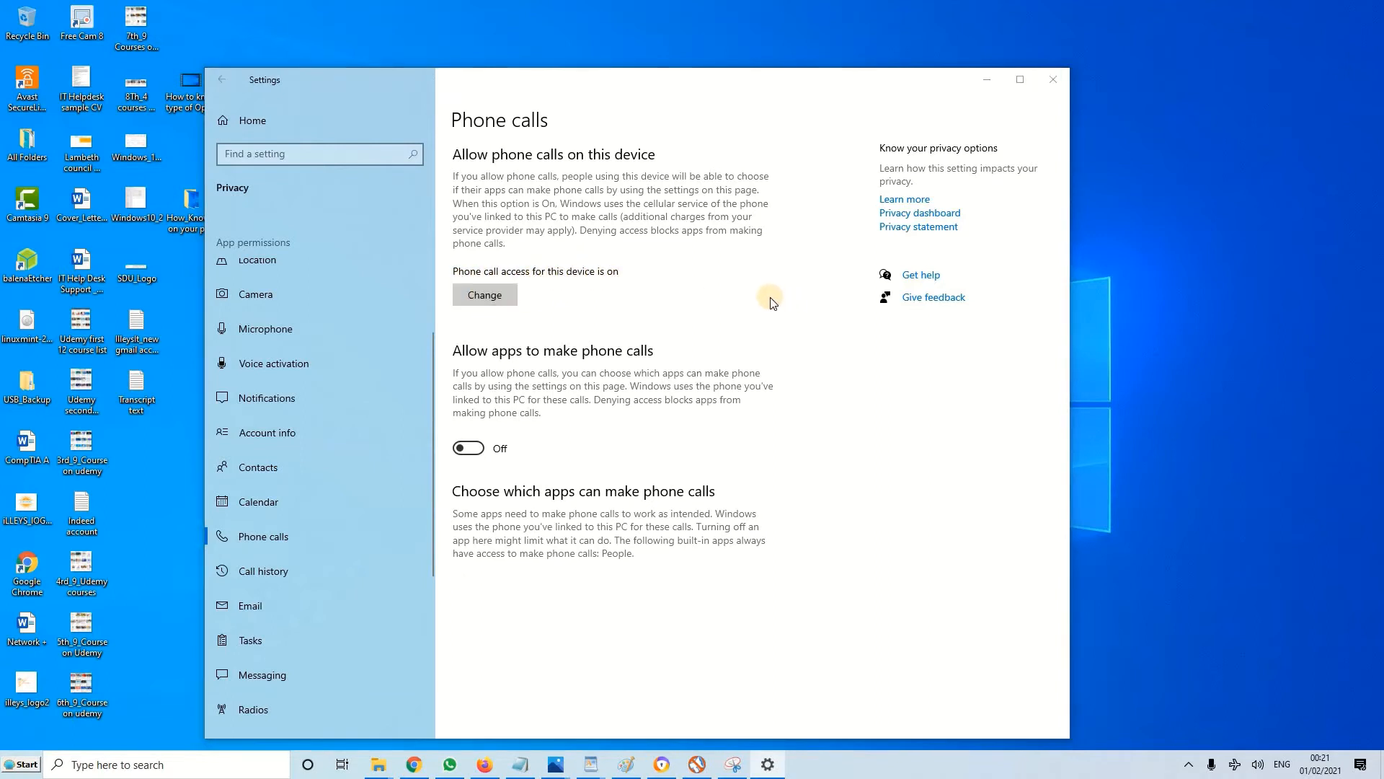
{"action": "left_click", "coordinate": [418, 251]}
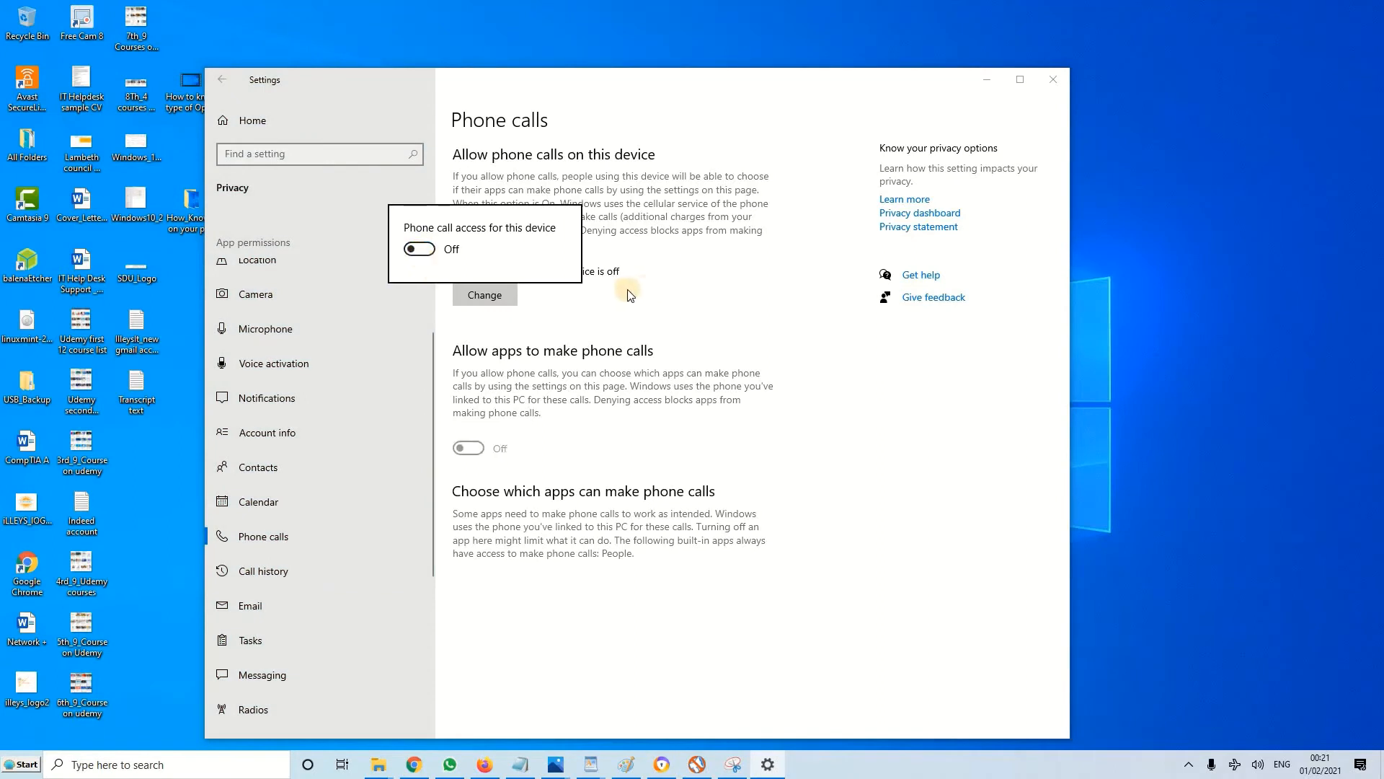
{"action": "left_click", "coordinate": [695, 298]}
Check the Call history permissions and turn off email access for this device in the Email permissions
{"action": "scroll", "coordinate": [362, 525], "scroll_direction": "down", "scroll_amount": 3}
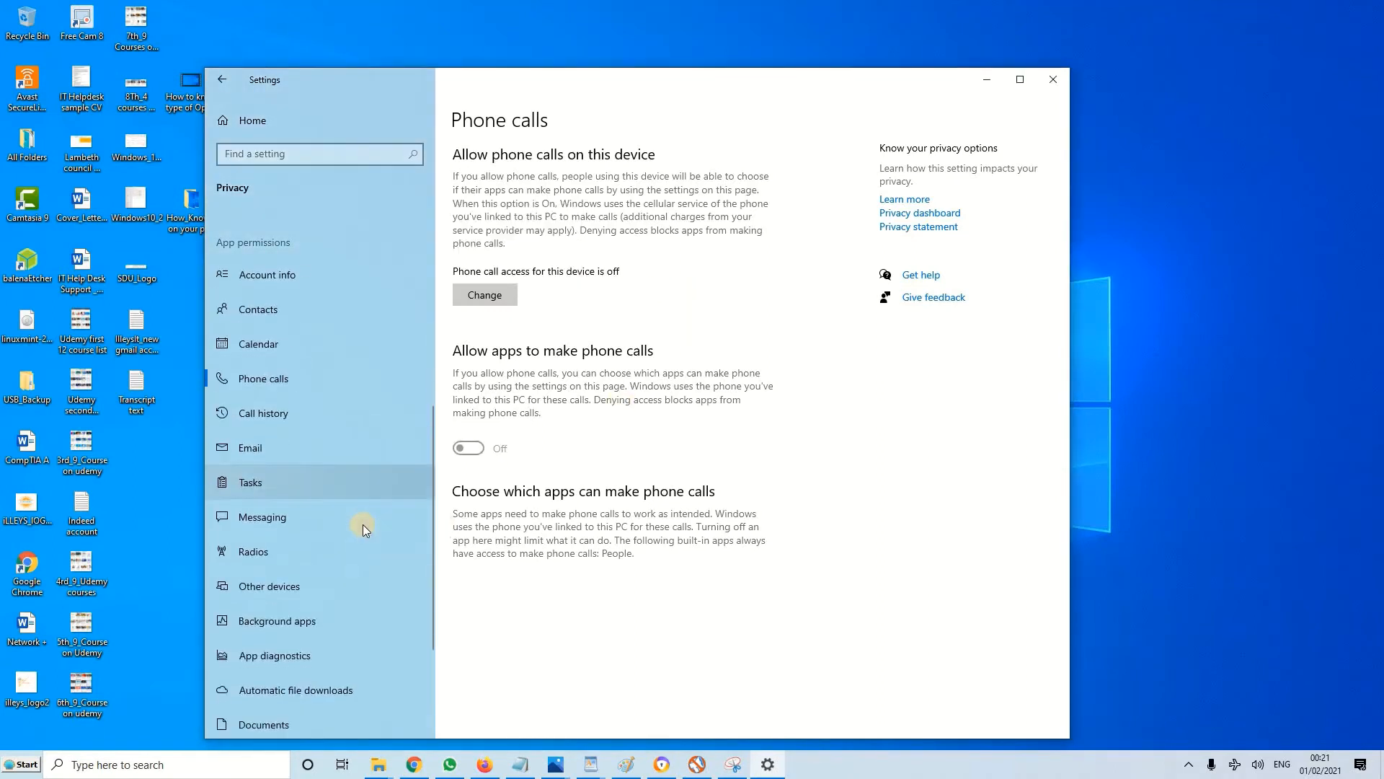
{"action": "left_click", "coordinate": [262, 411]}
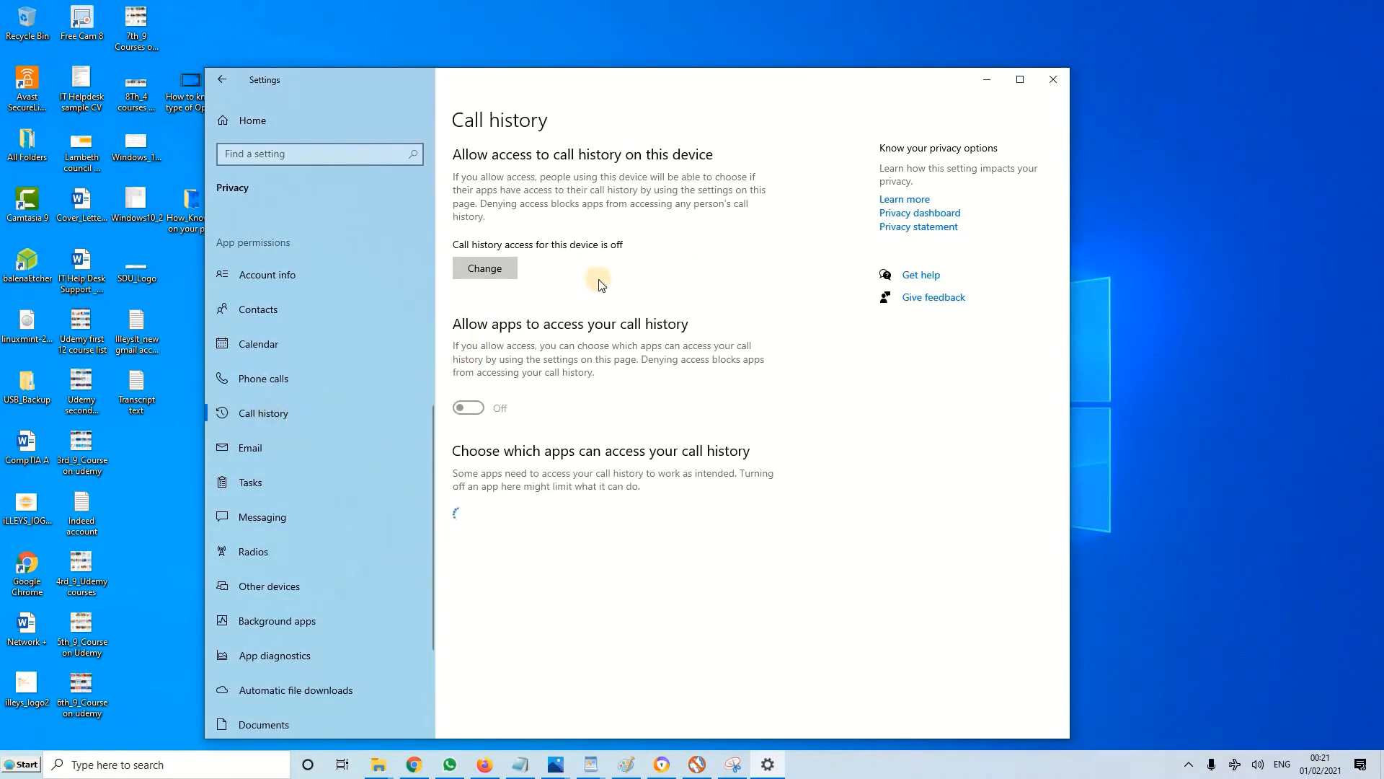
{"action": "left_click", "coordinate": [284, 450]}
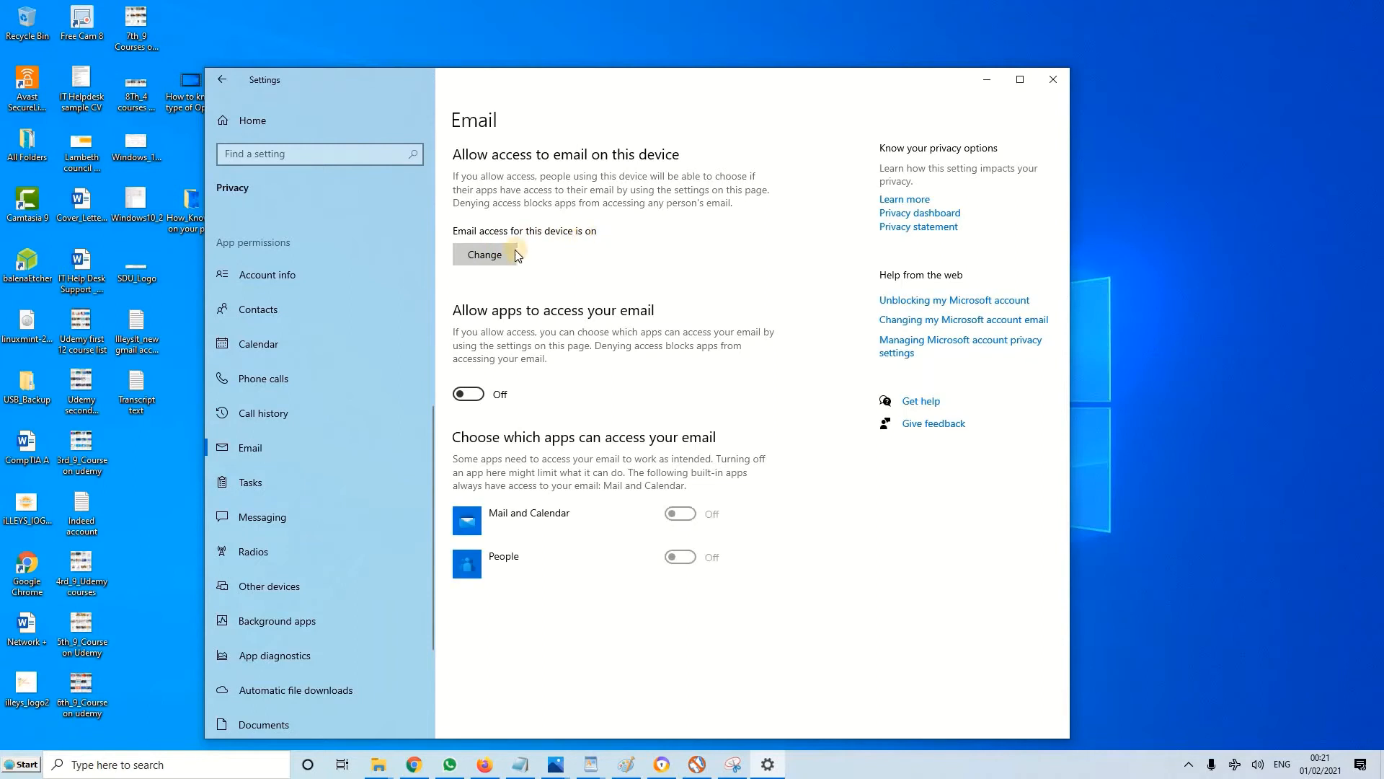
{"action": "left_click", "coordinate": [503, 257]}
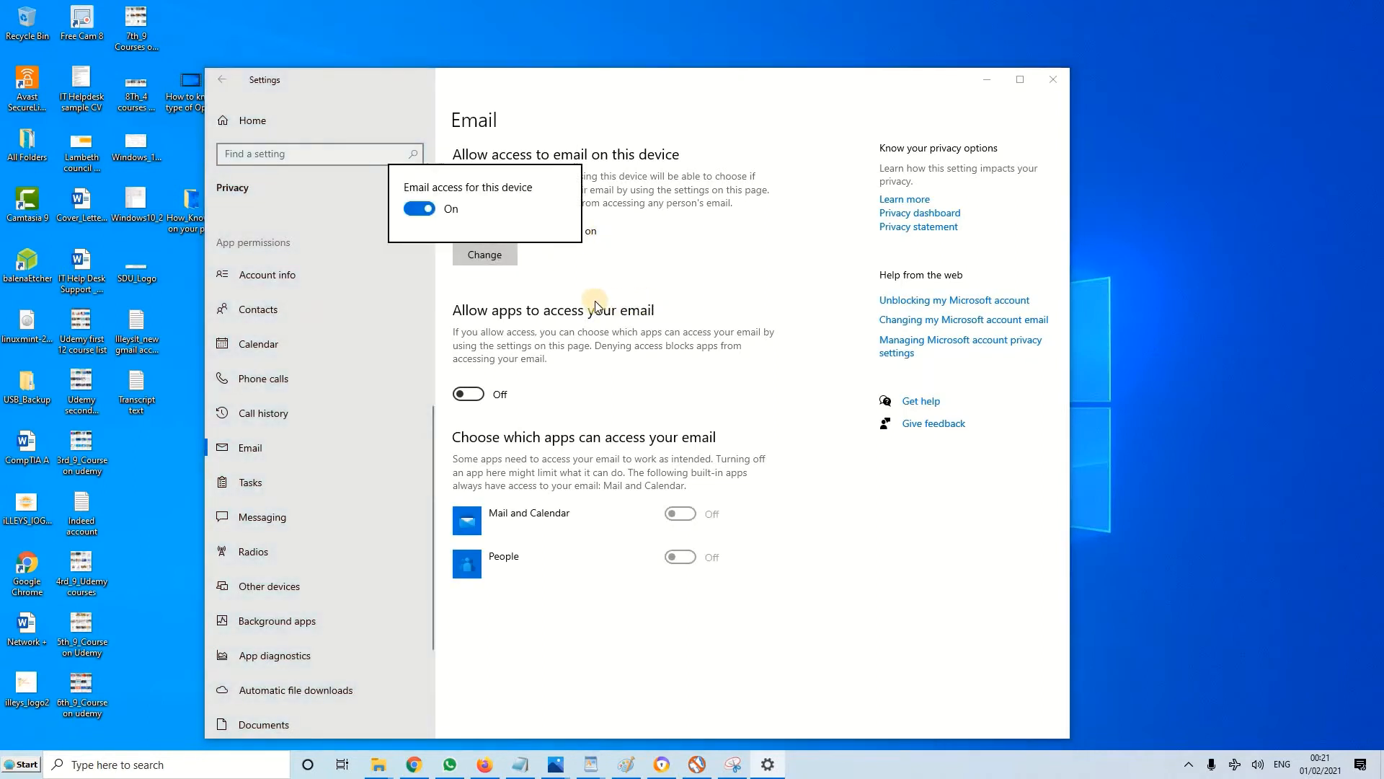
{"action": "left_click", "coordinate": [431, 215]}
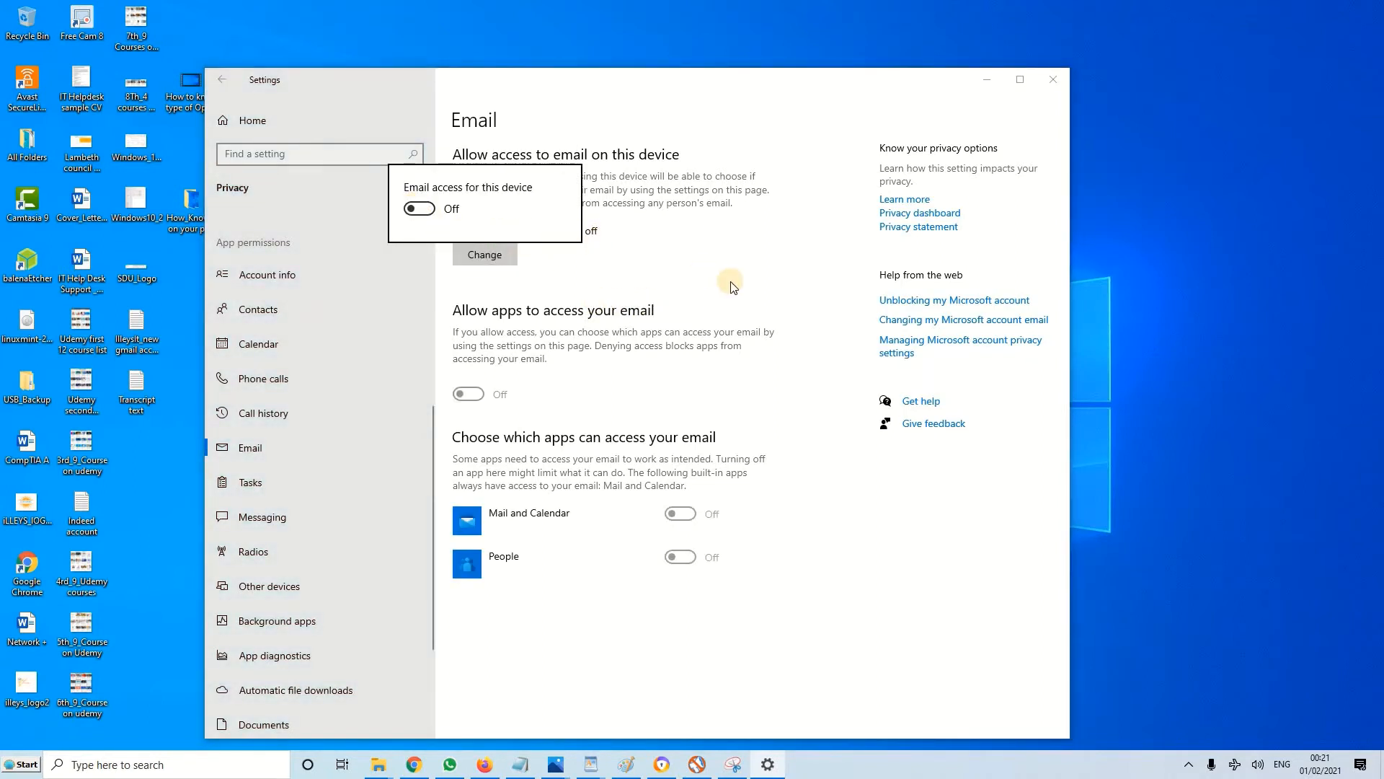
{"action": "left_click", "coordinate": [534, 366]}
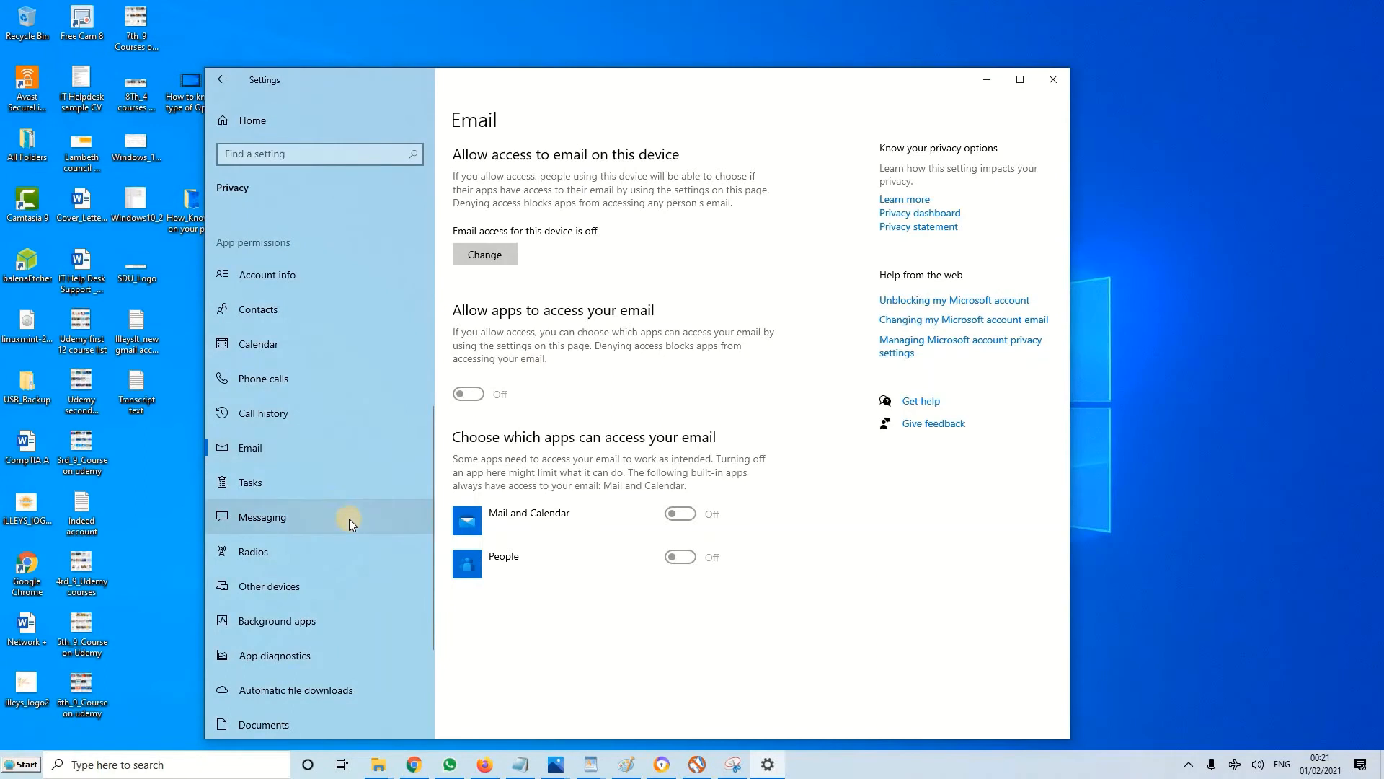
Turn off messaging access for this device in the Messaging permissions
{"action": "scroll", "coordinate": [349, 518], "scroll_direction": "down", "scroll_amount": 2}
{"action": "left_click", "coordinate": [350, 432]}
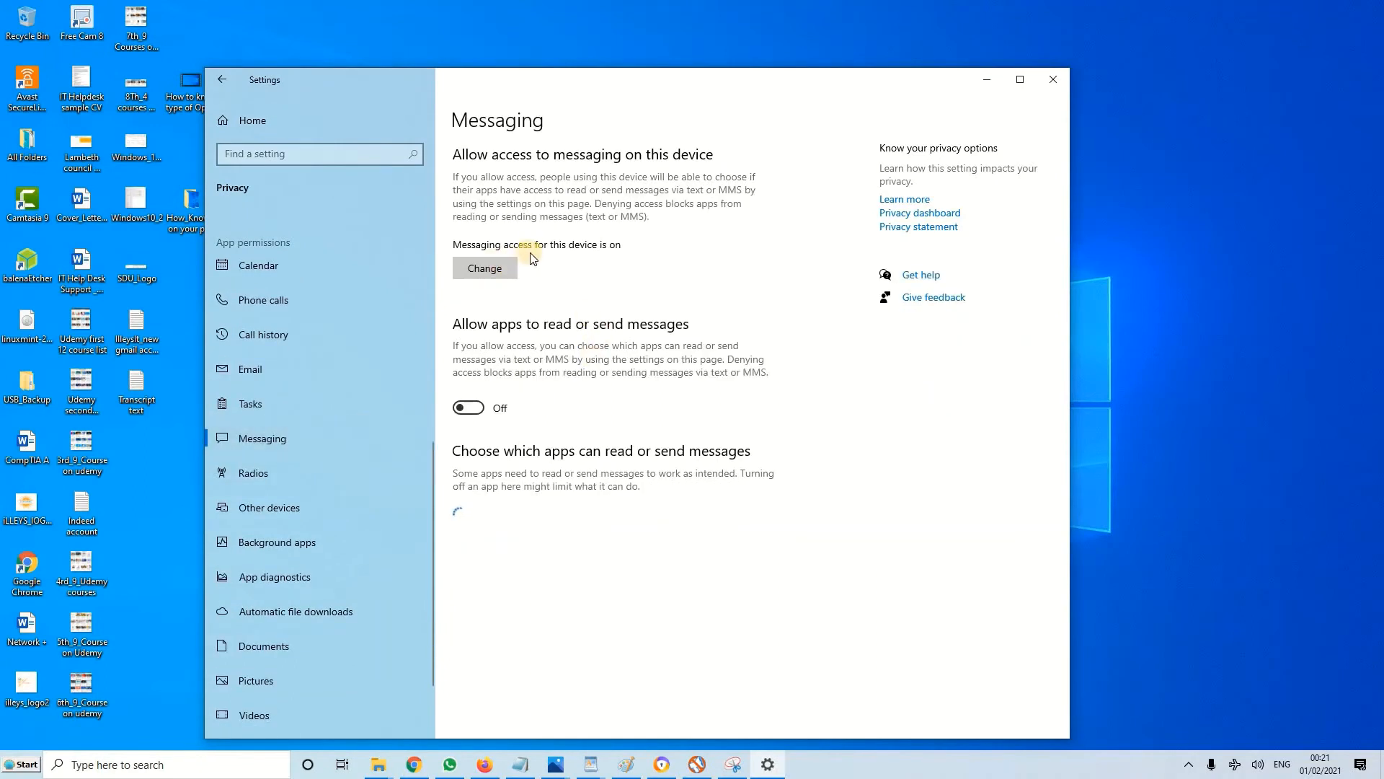
{"action": "left_click", "coordinate": [496, 268]}
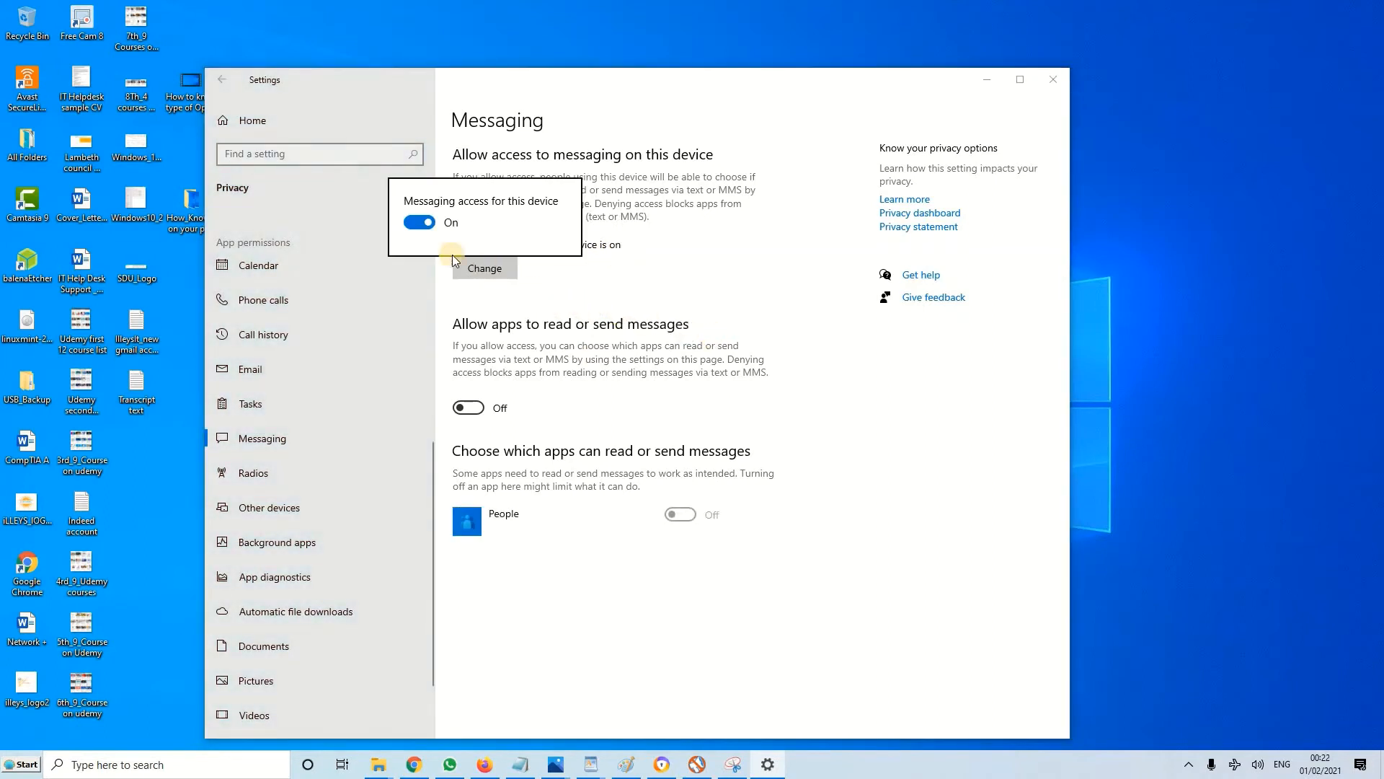
{"action": "left_click", "coordinate": [419, 222]}
{"action": "left_click", "coordinate": [645, 265]}
Turn off access to control radios on this device in the Radios permissions
{"action": "left_click", "coordinate": [320, 469]}
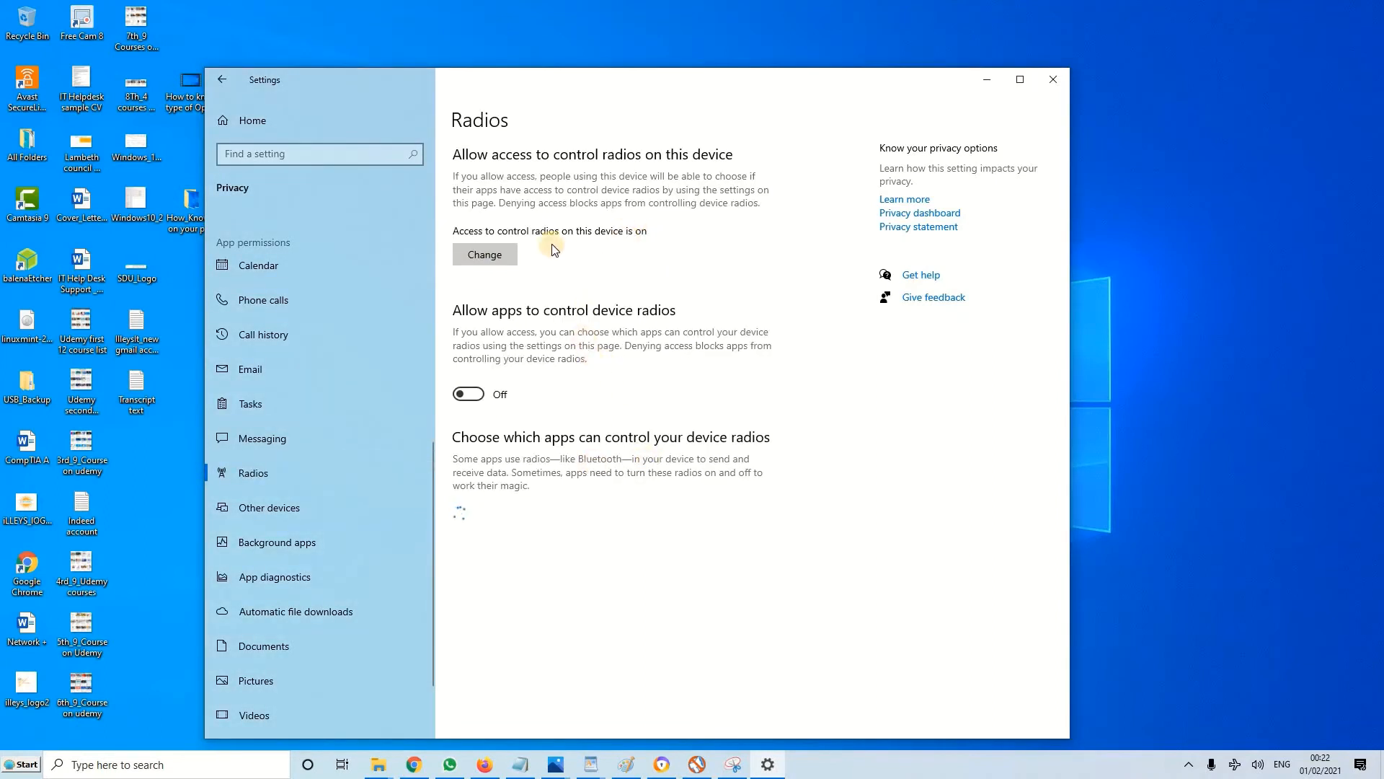
{"action": "left_click", "coordinate": [500, 254]}
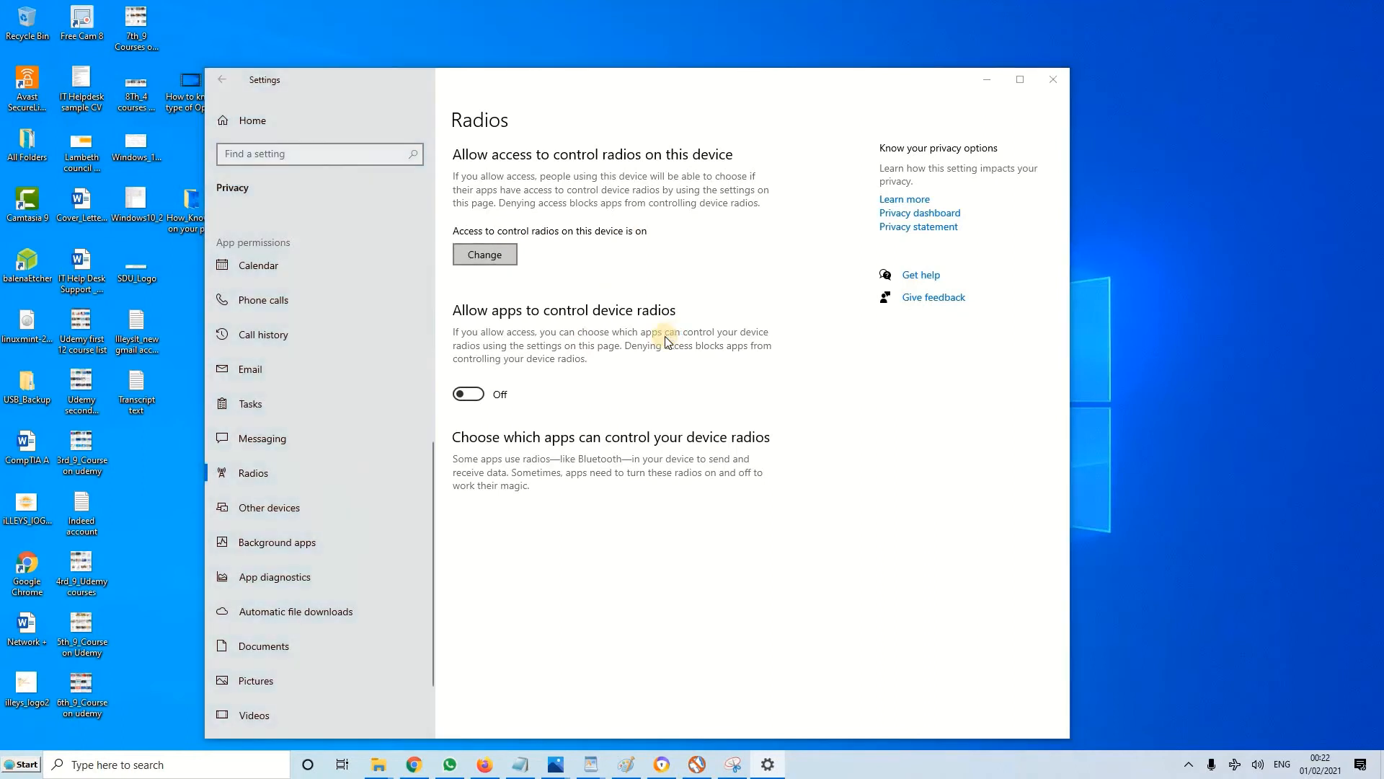
{"action": "left_click", "coordinate": [421, 209]}
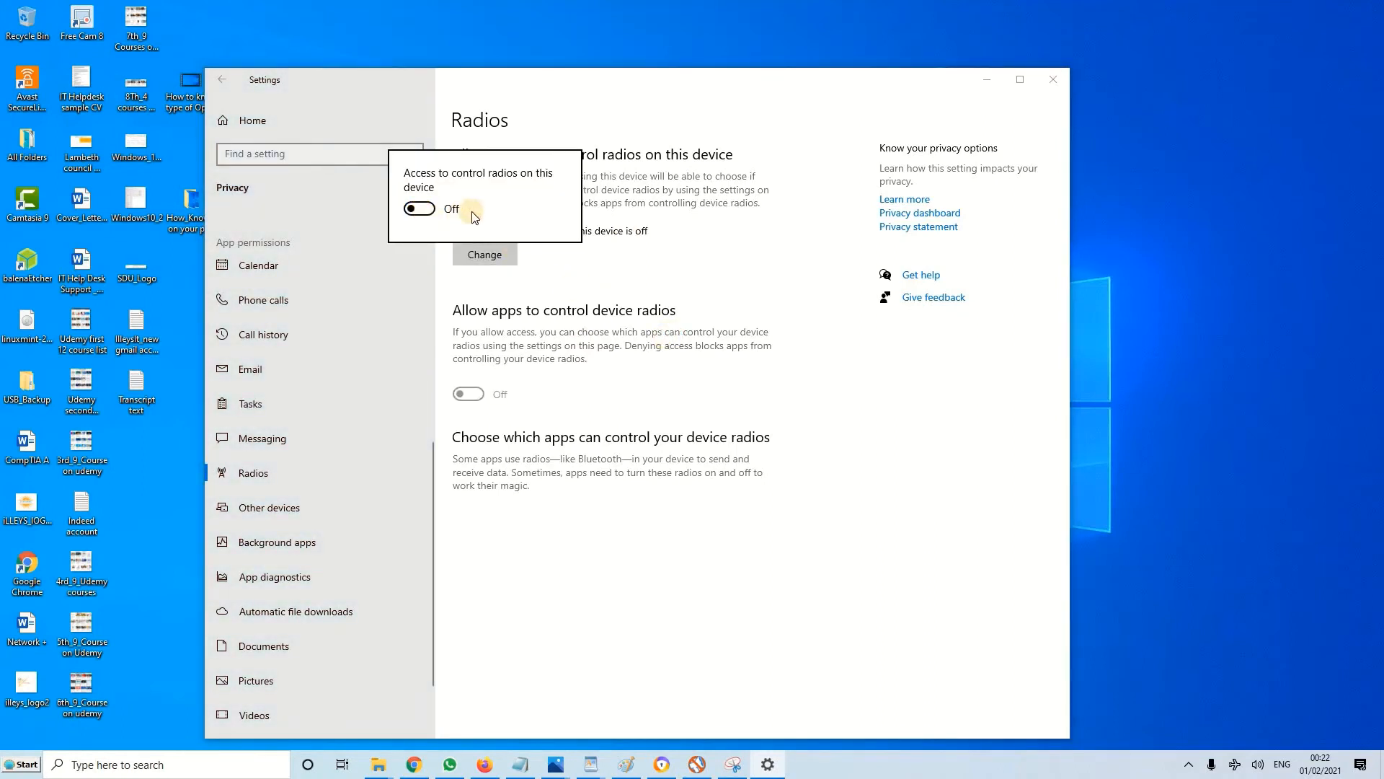
{"action": "left_click", "coordinate": [646, 275]}
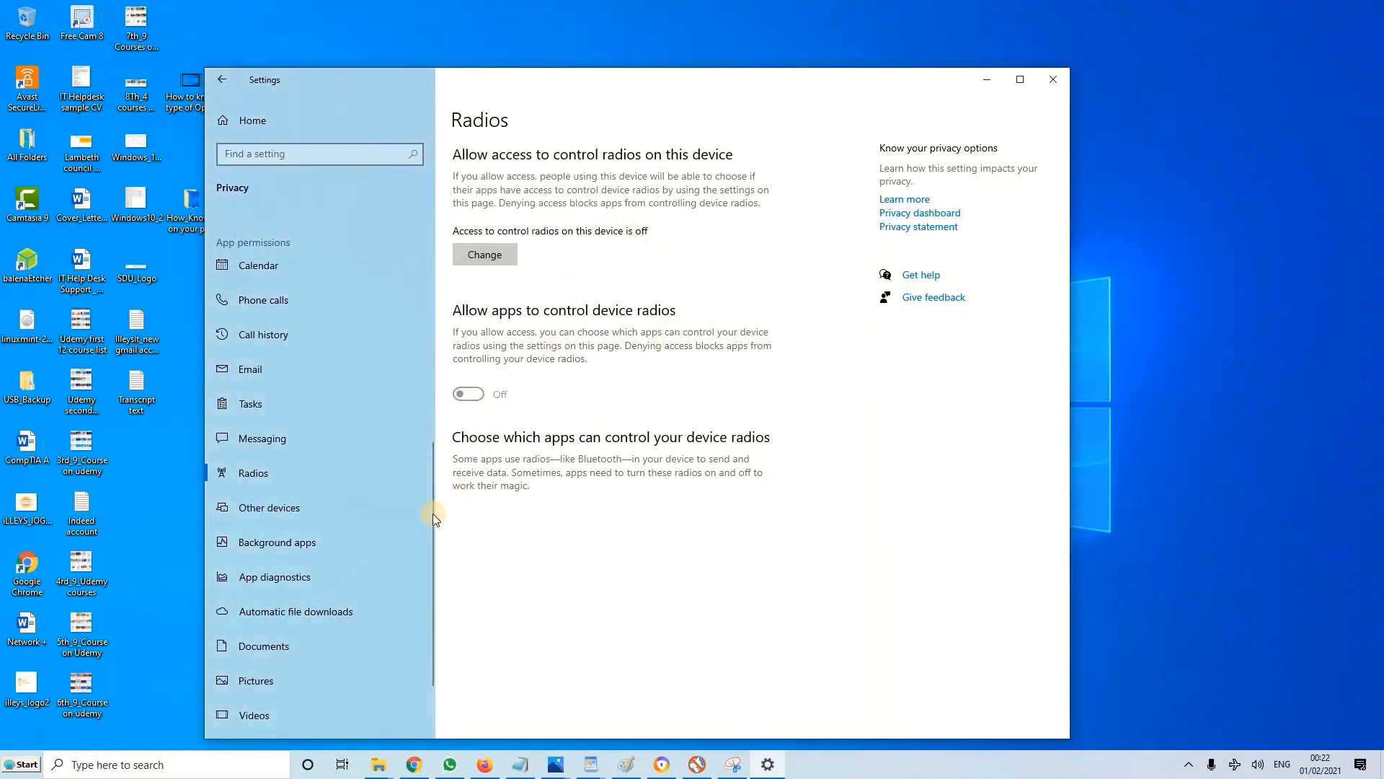
Check the Other devices permissions and turn off app diagnostics access for this device in the App diagnostics permissions
{"action": "left_click", "coordinate": [337, 508]}
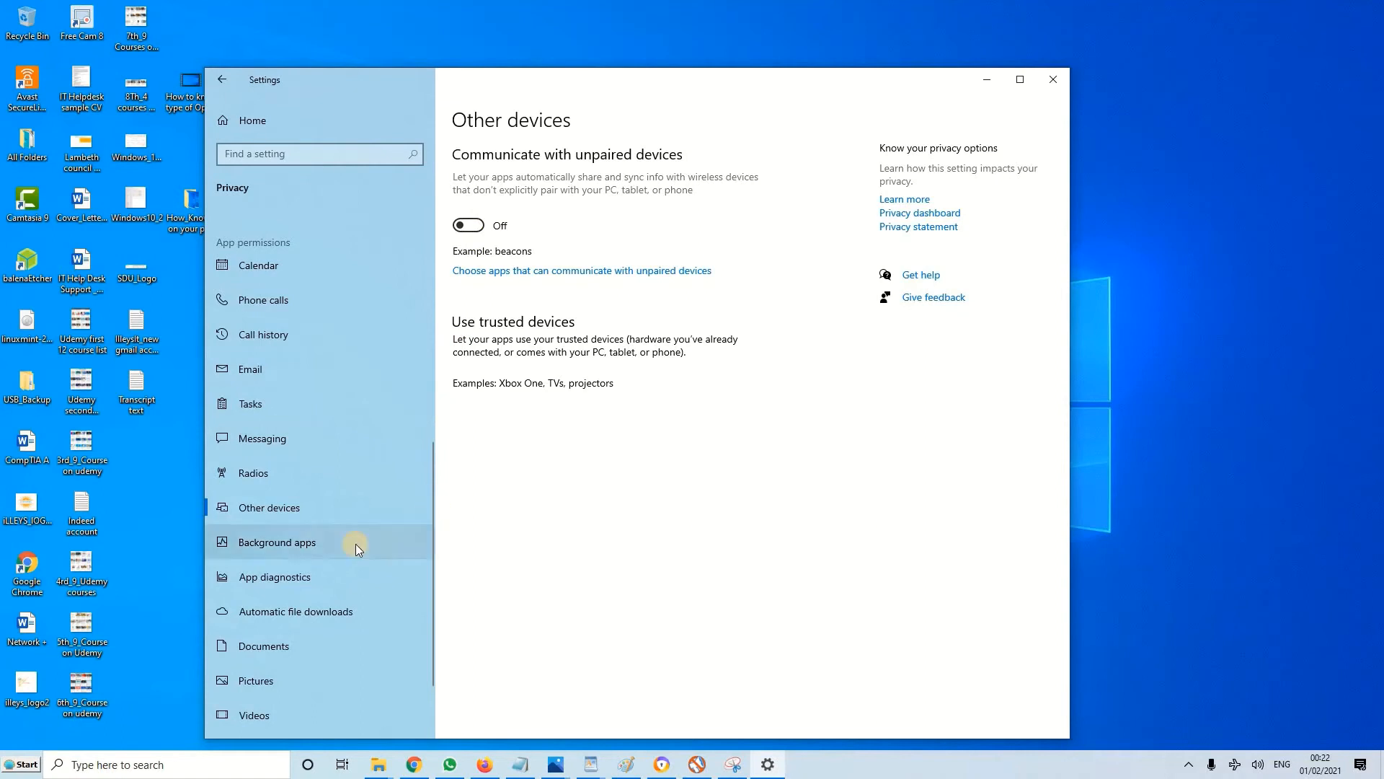
{"action": "scroll", "coordinate": [356, 543], "scroll_direction": "down", "scroll_amount": 1}
{"action": "left_click", "coordinate": [314, 500]}
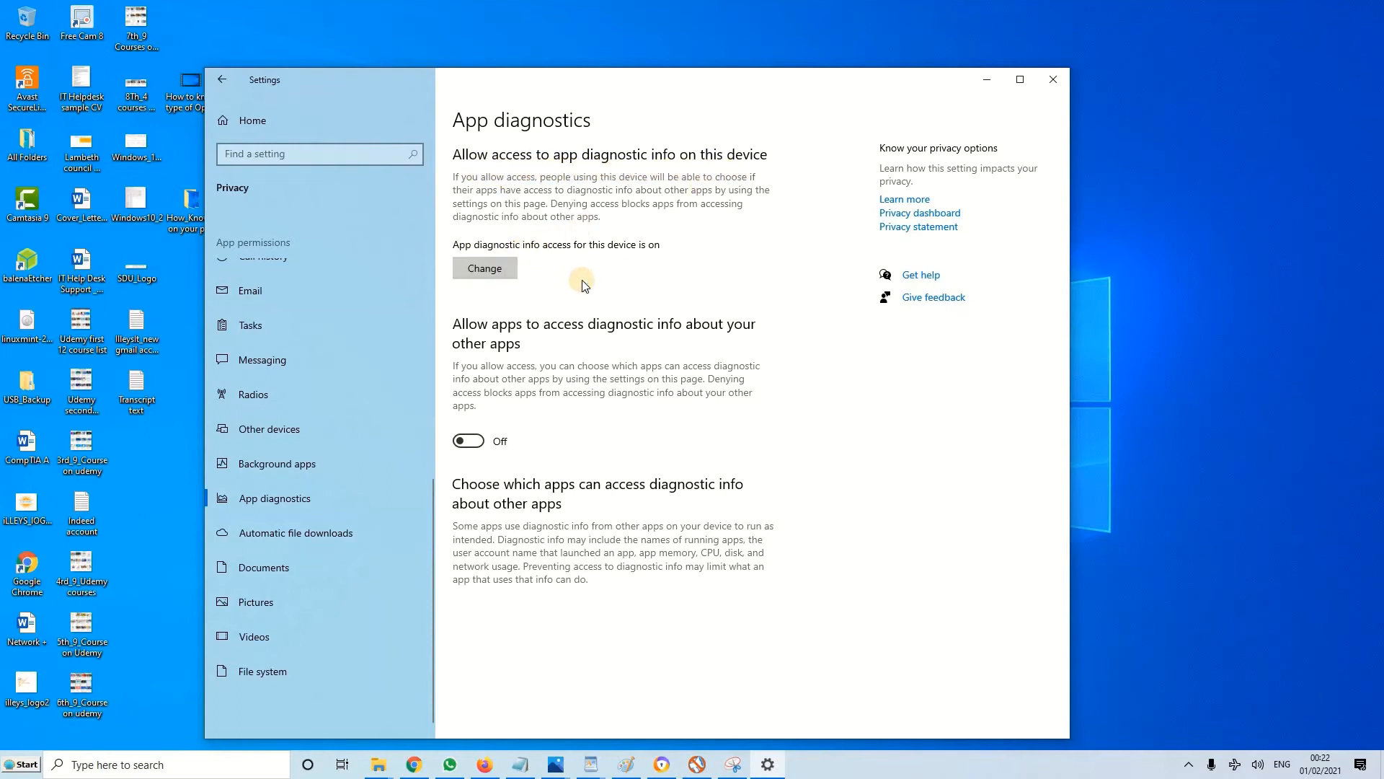
{"action": "left_click", "coordinate": [421, 223]}
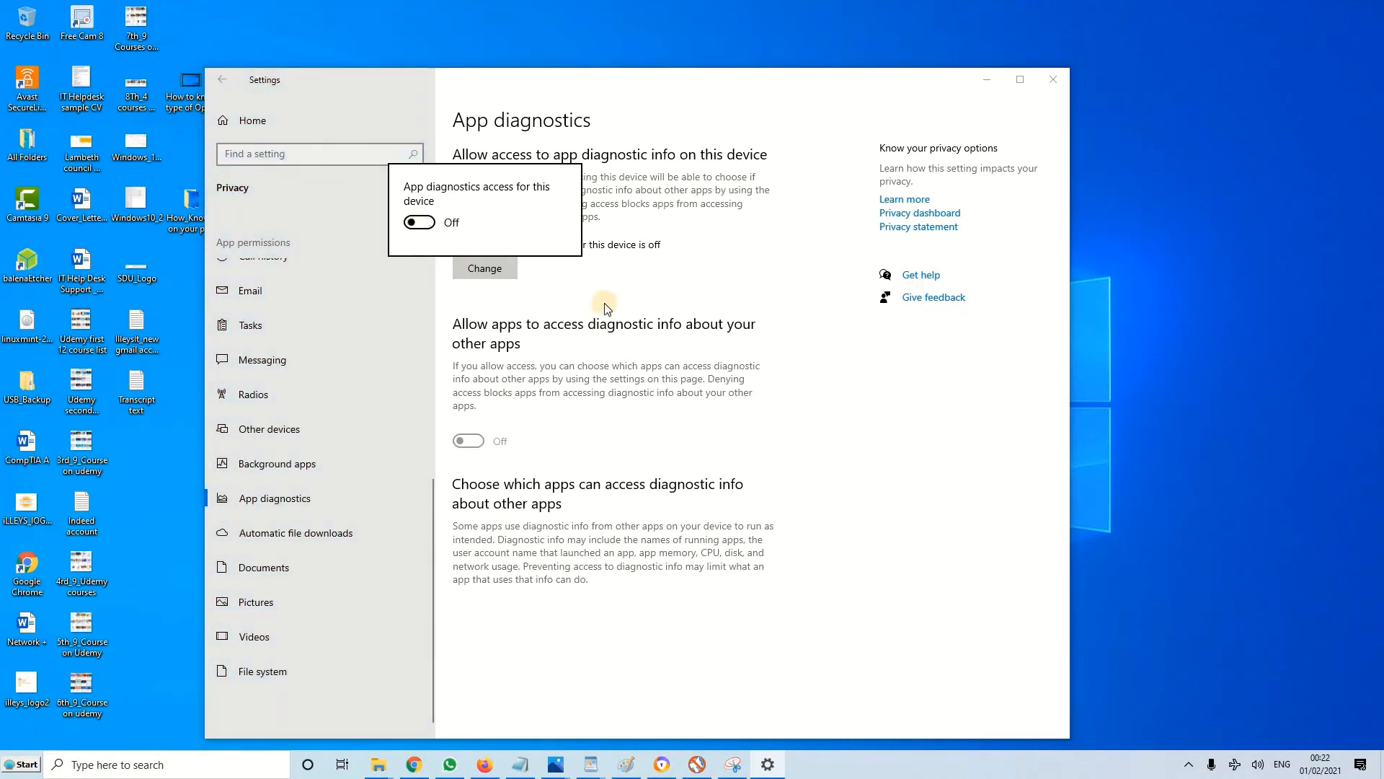
{"action": "left_click", "coordinate": [683, 305]}
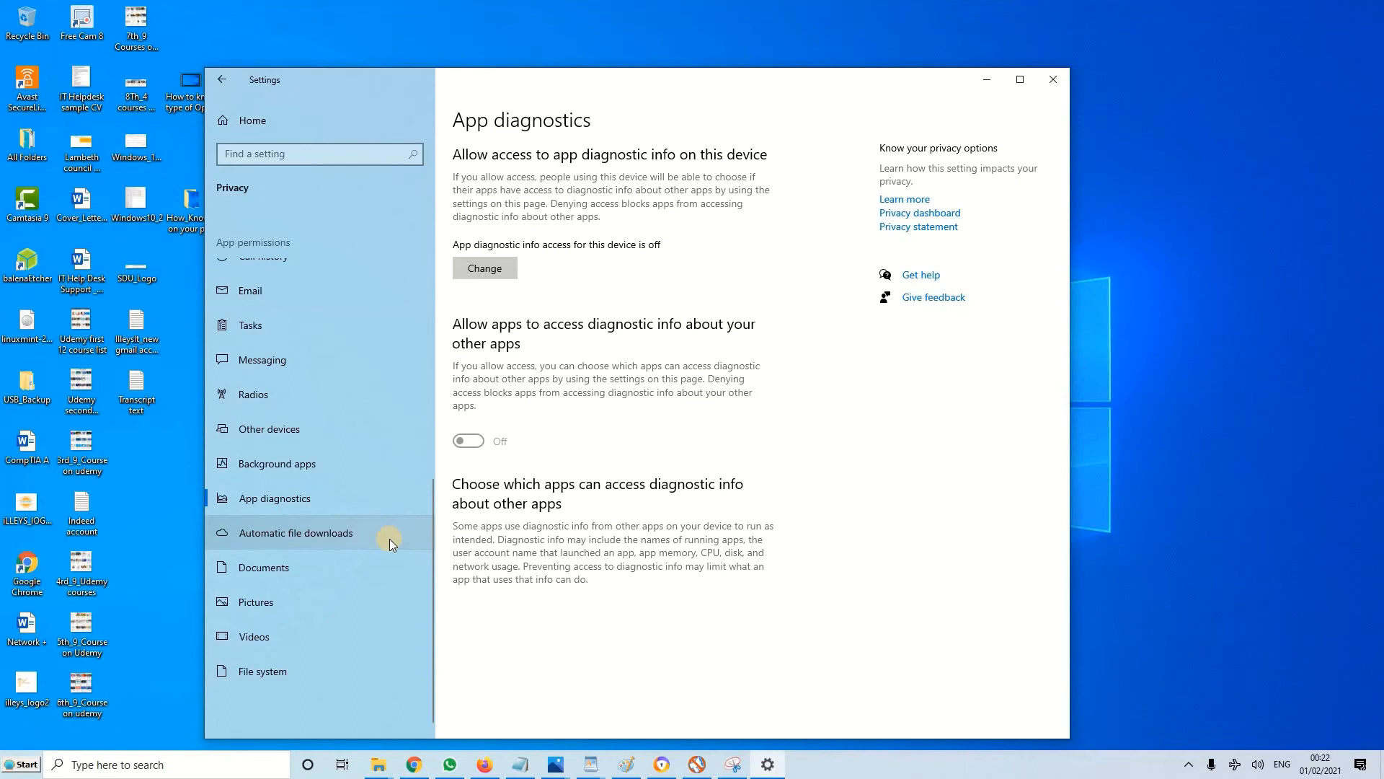
Check the Automatic file downloads permissions and turn off documents library access for this device in the Documents permissions
{"action": "left_click", "coordinate": [327, 531]}
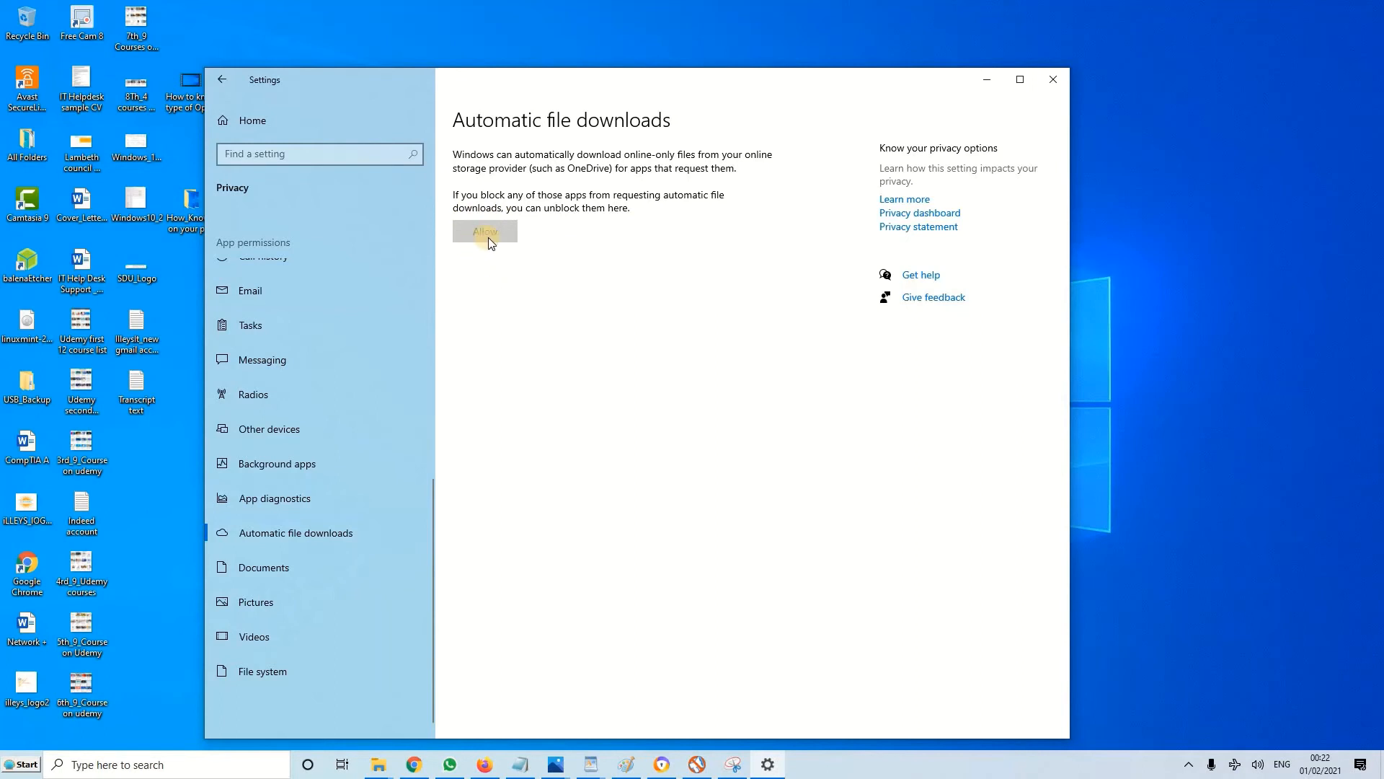
{"action": "left_click", "coordinate": [338, 574]}
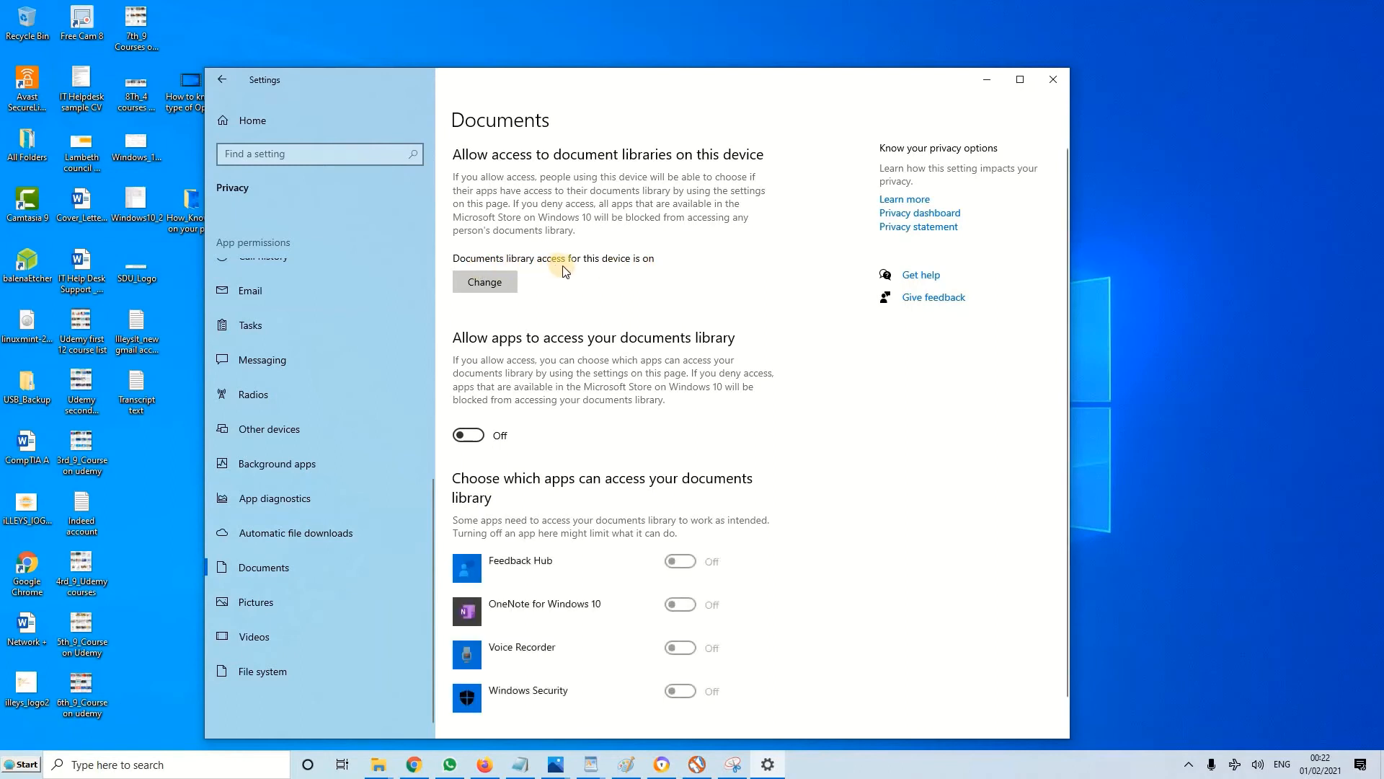
{"action": "left_click", "coordinate": [504, 282]}
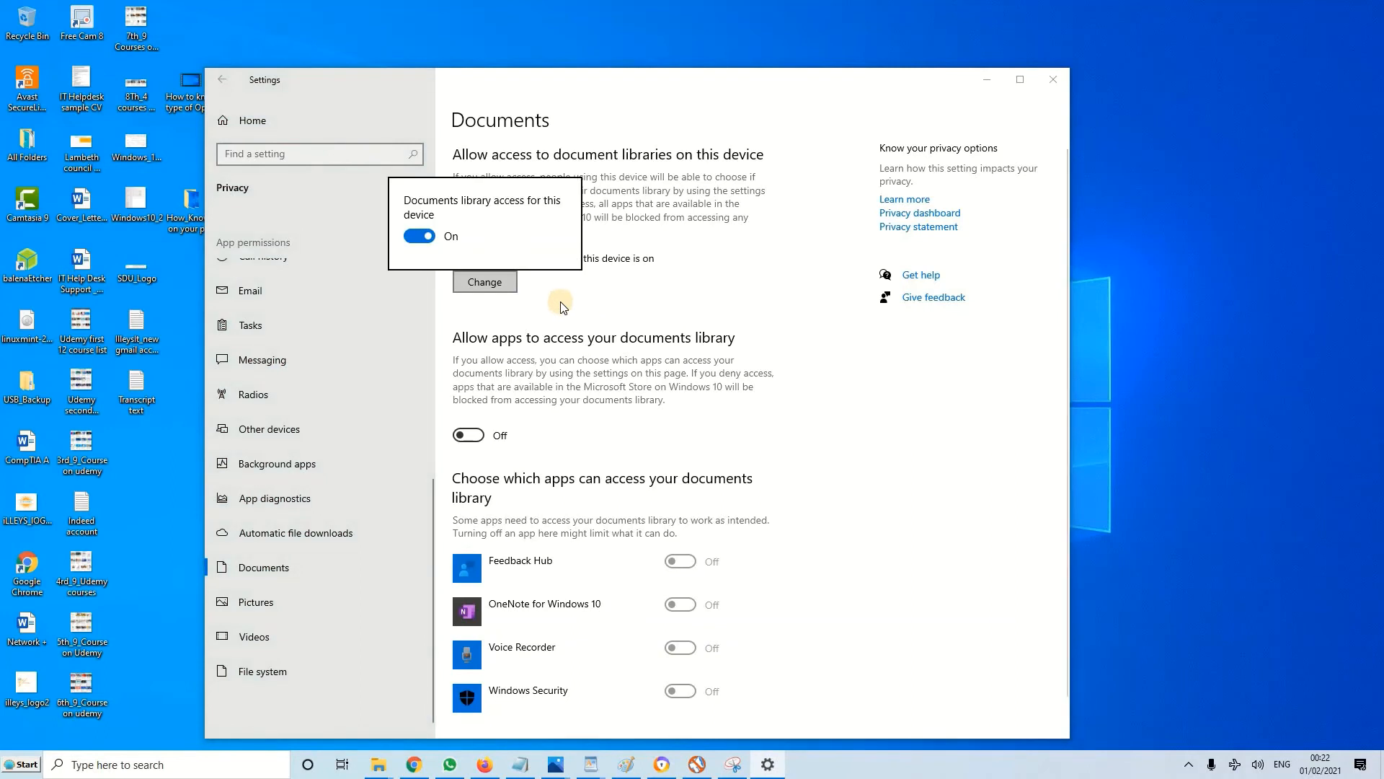
{"action": "left_click", "coordinate": [417, 239]}
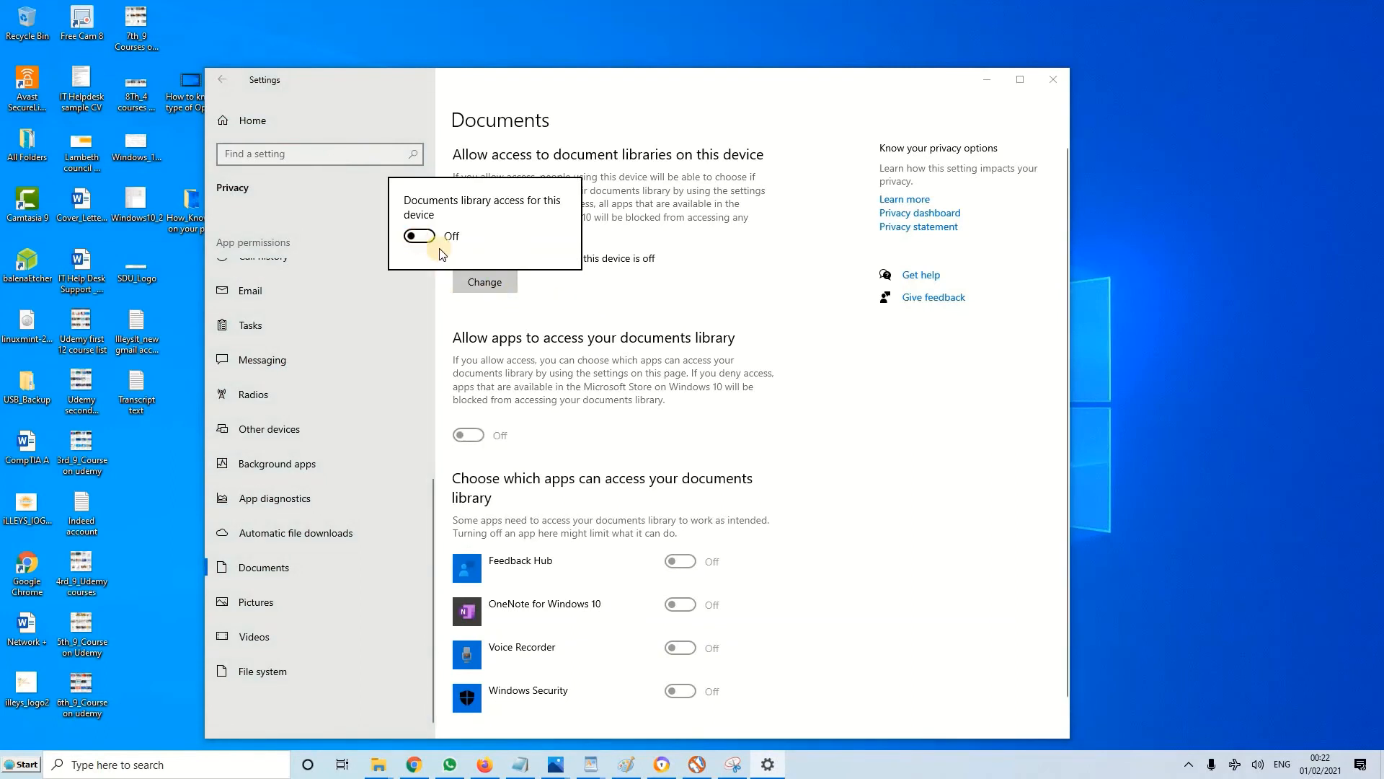
{"action": "left_click", "coordinate": [698, 297]}
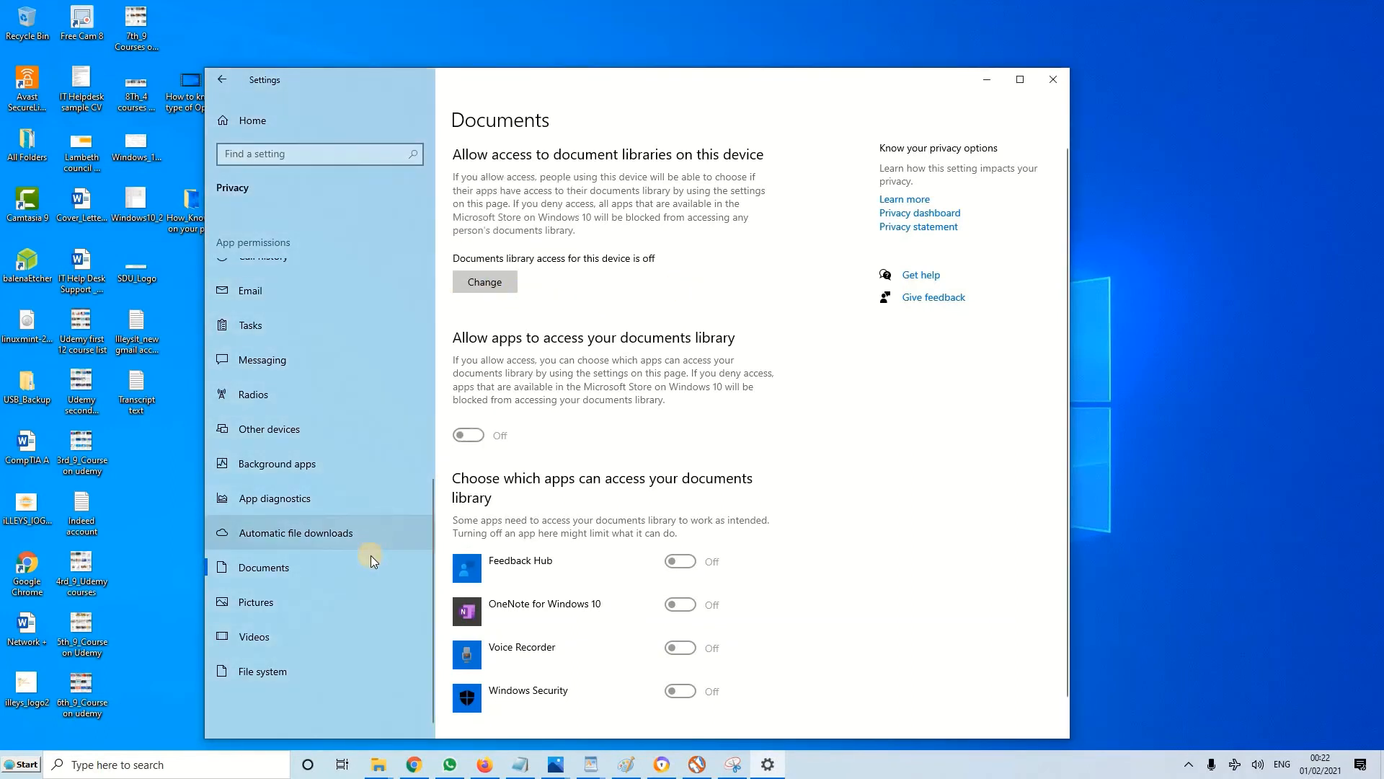
Turn off pictures library access for this device in the Pictures permissions
{"action": "left_click", "coordinate": [279, 600]}
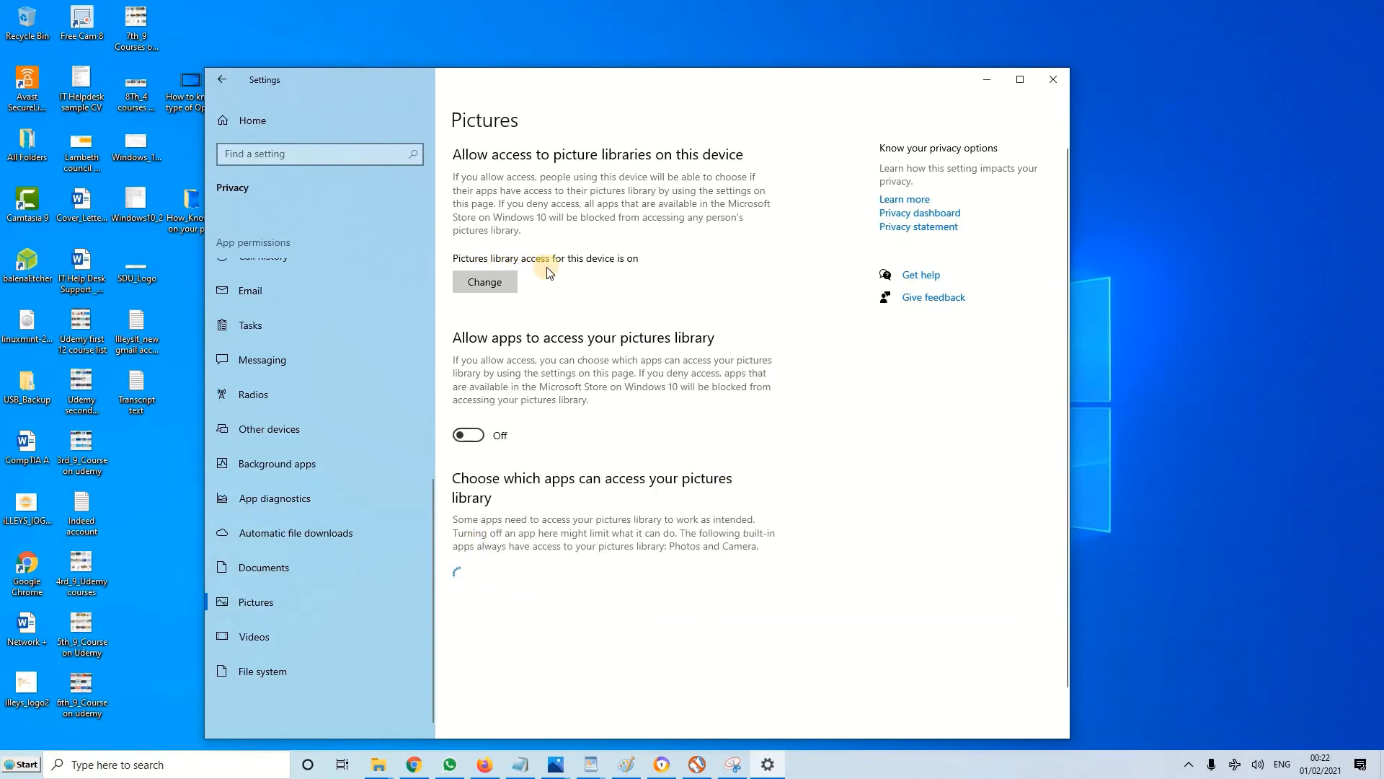
{"action": "left_click", "coordinate": [484, 282]}
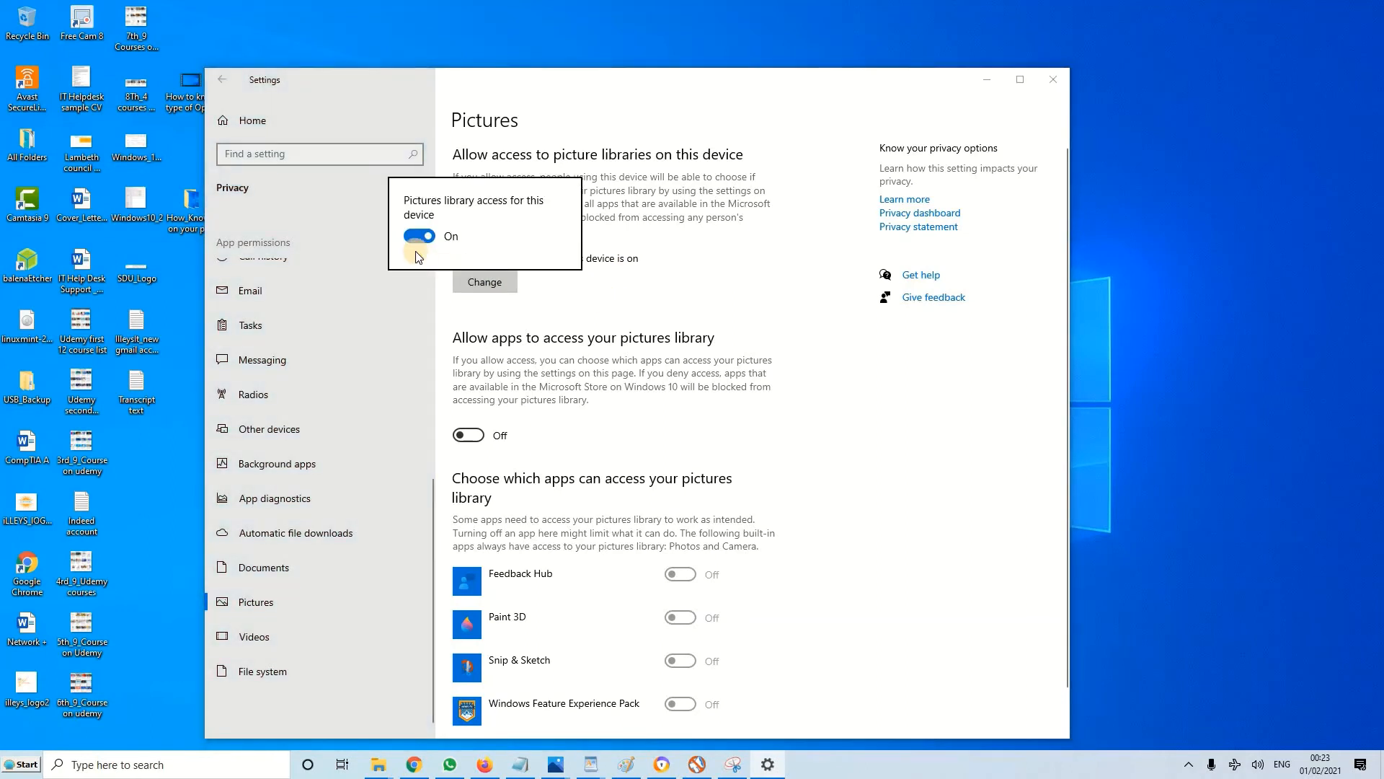
{"action": "left_click", "coordinate": [418, 237]}
{"action": "left_click", "coordinate": [719, 303]}
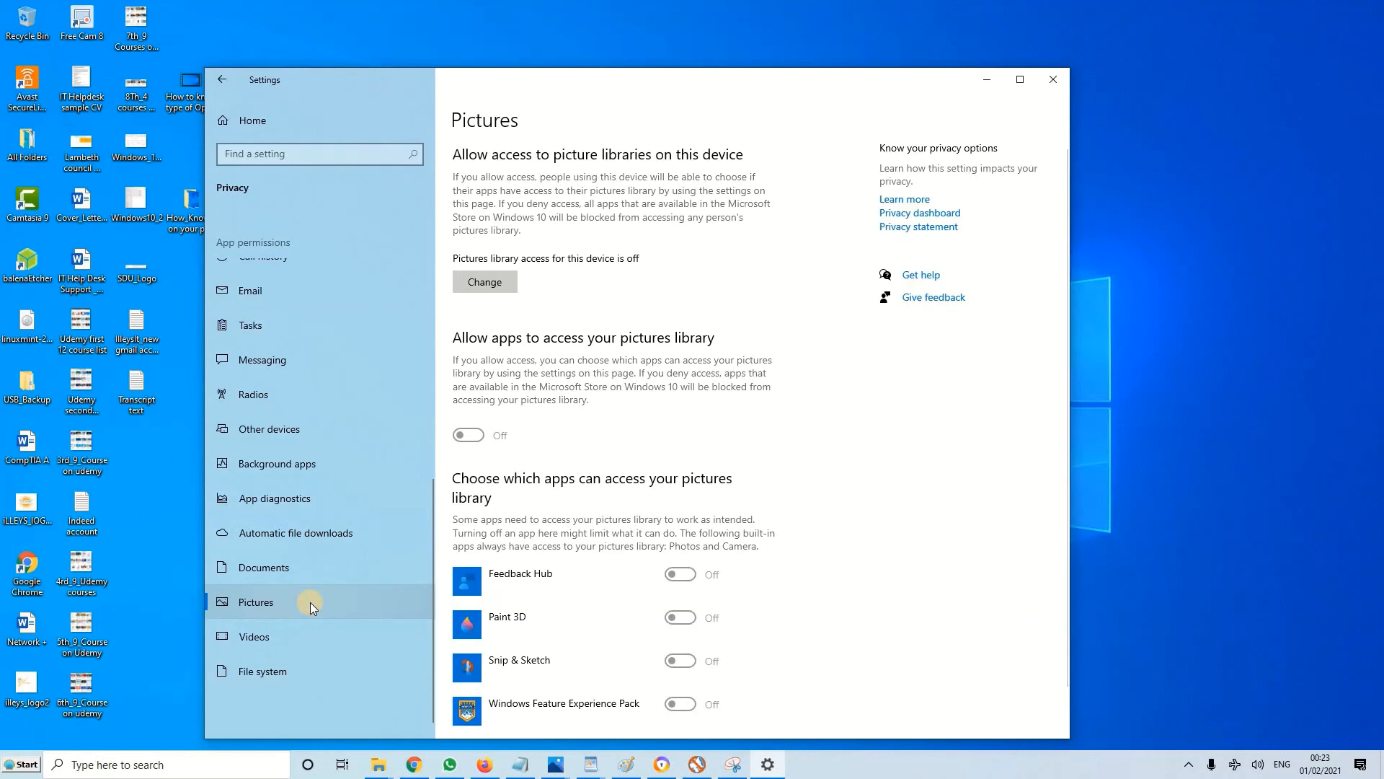
Turn off videos library access for this device in the Videos permissions
{"action": "left_click", "coordinate": [293, 635]}
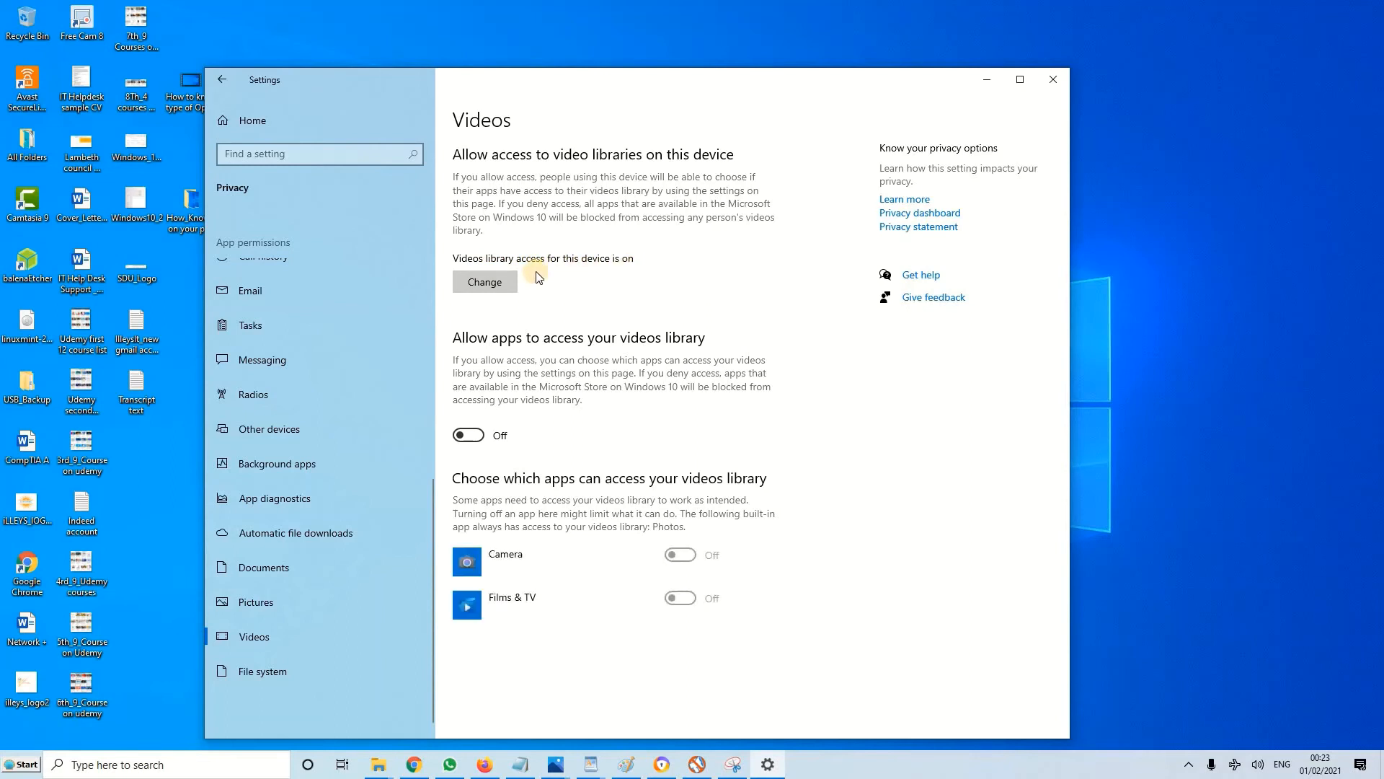
{"action": "left_click", "coordinate": [491, 282]}
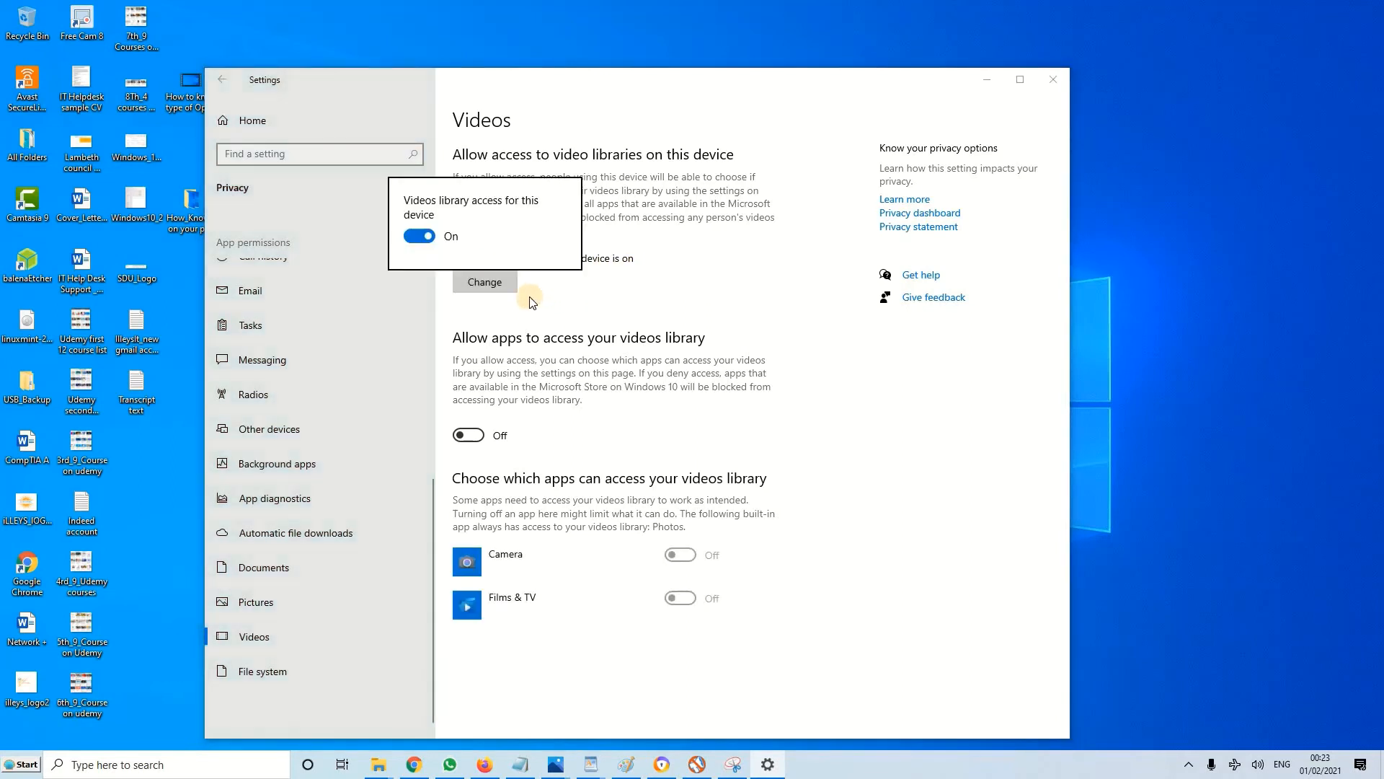
{"action": "left_click", "coordinate": [418, 236]}
{"action": "left_click", "coordinate": [747, 303]}
Check the File system permissions and return to the Windows Settings home page
{"action": "left_click", "coordinate": [307, 669]}
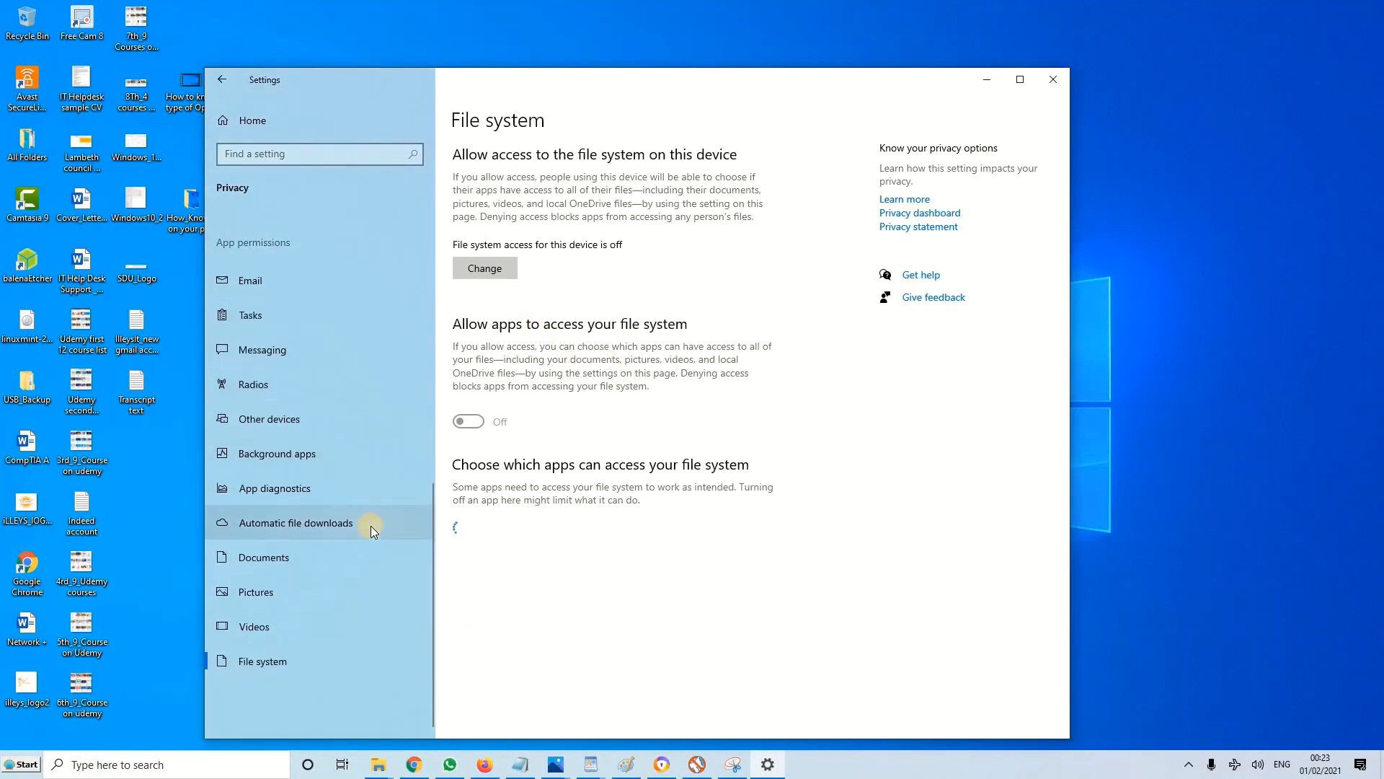
{"action": "scroll", "coordinate": [369, 530], "scroll_direction": "up", "scroll_amount": 5}
{"action": "scroll", "coordinate": [368, 531], "scroll_direction": "up", "scroll_amount": 3}
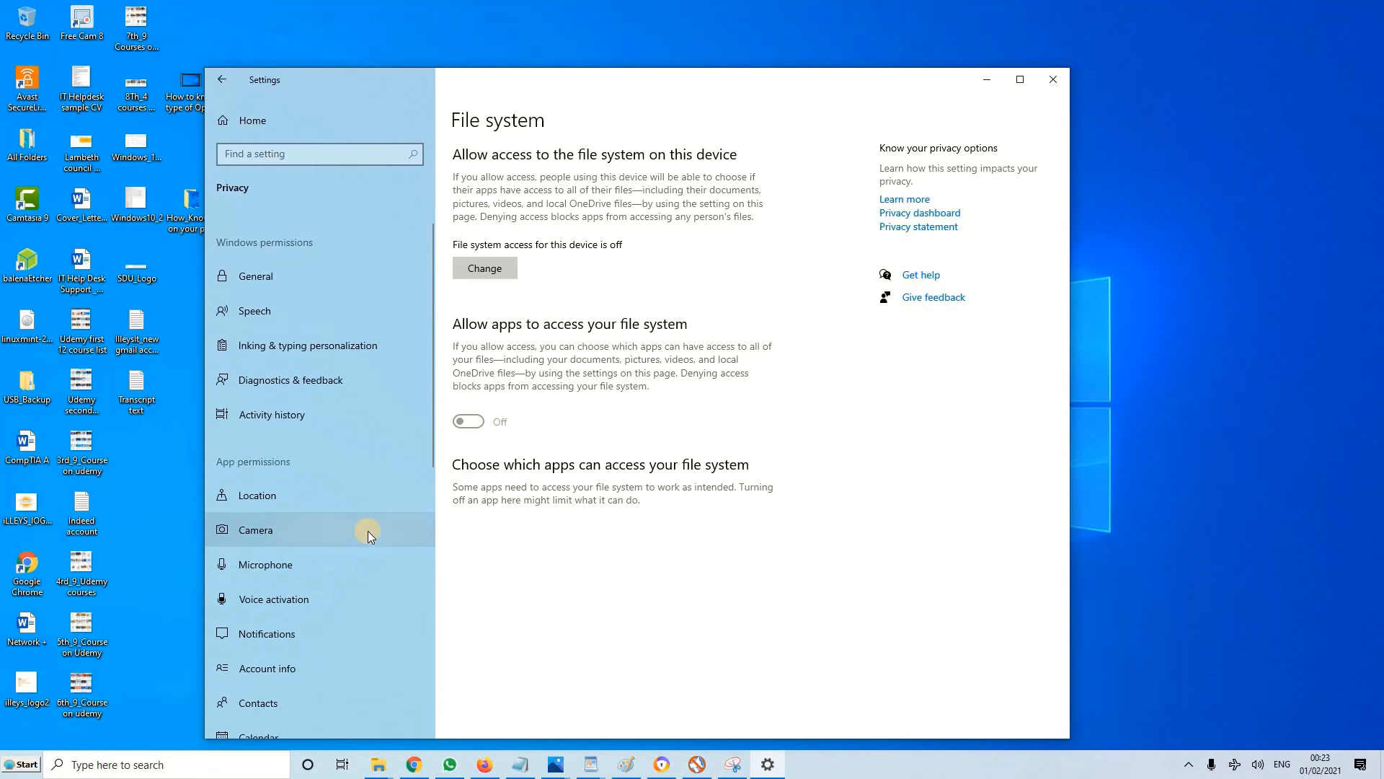
{"action": "left_click", "coordinate": [228, 80]}
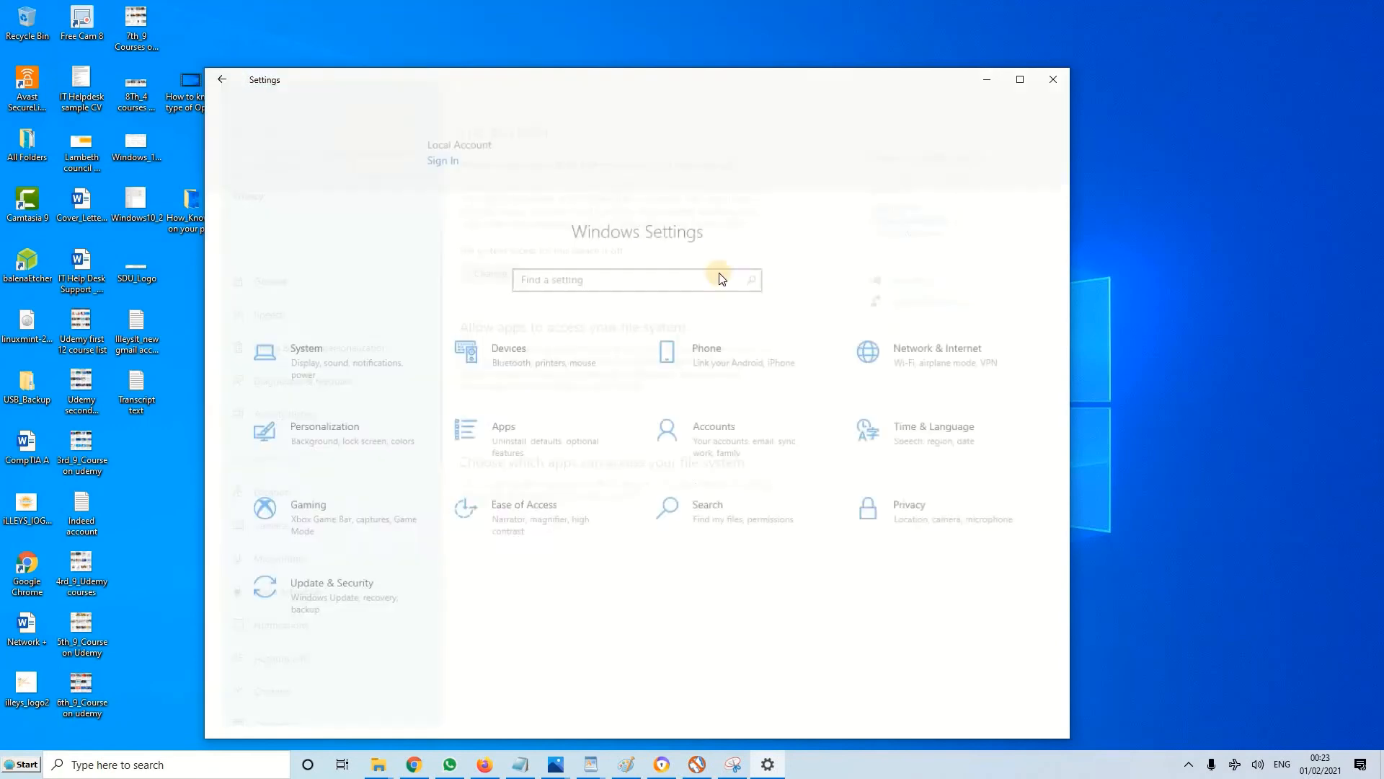